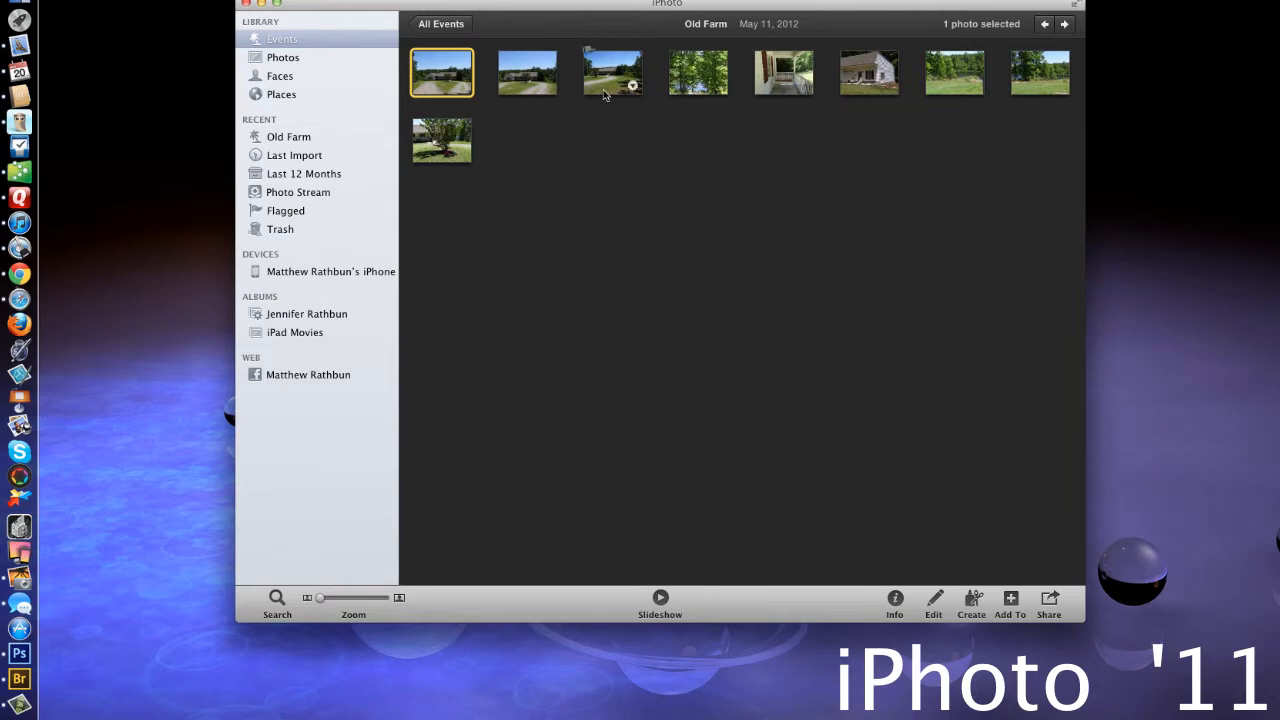
Step: Expand the window to full screen and open the first Old Farm photo for editing
left_click_drag(496, 7, 501, 0)
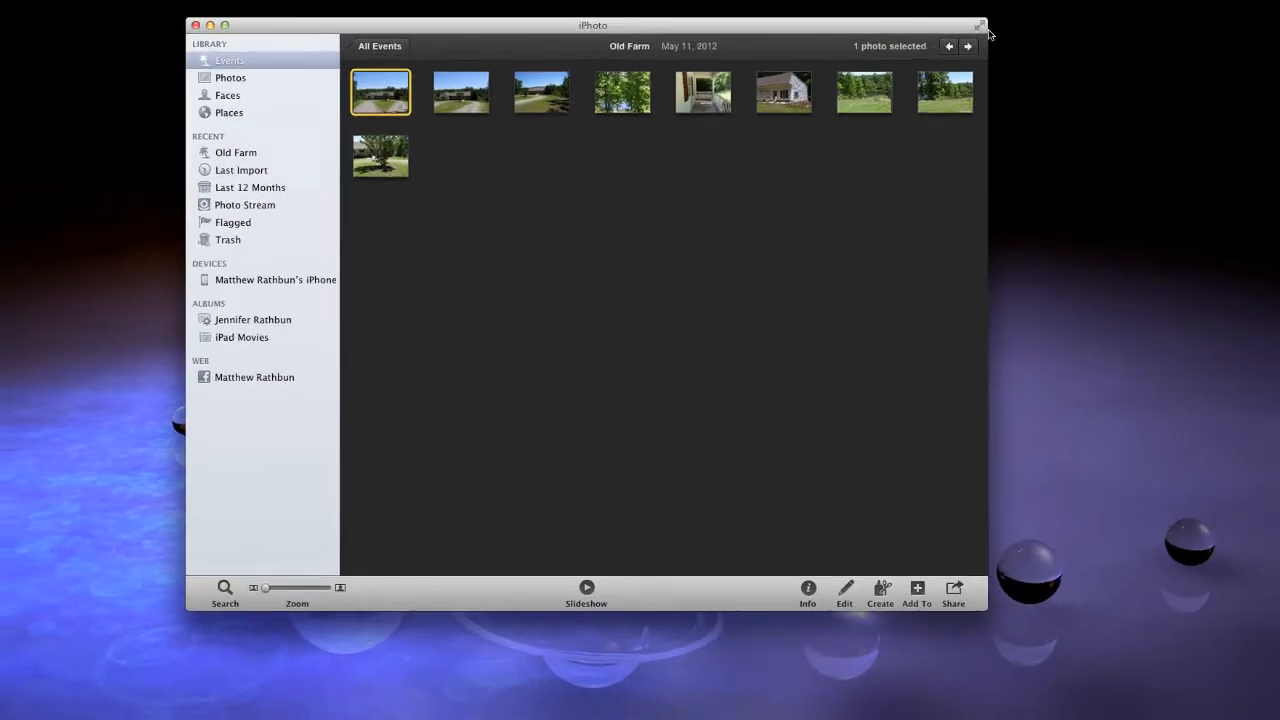
left_click(980, 26)
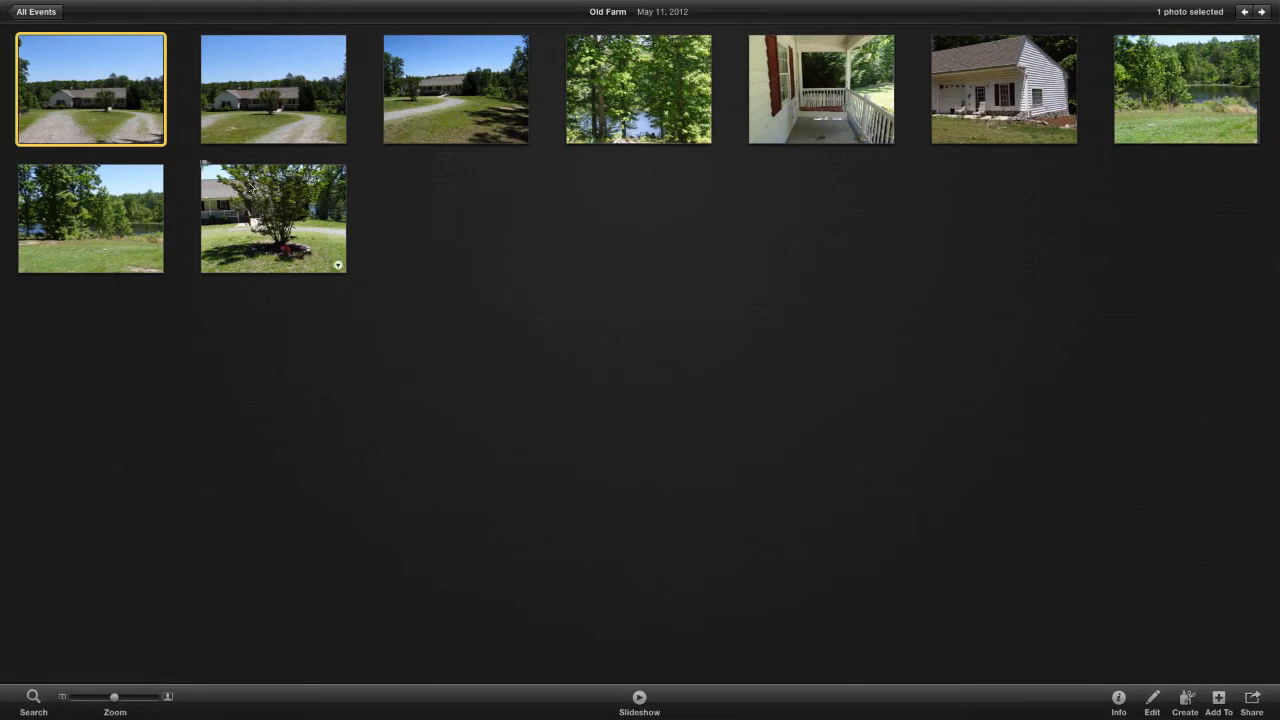
double_click(92, 118)
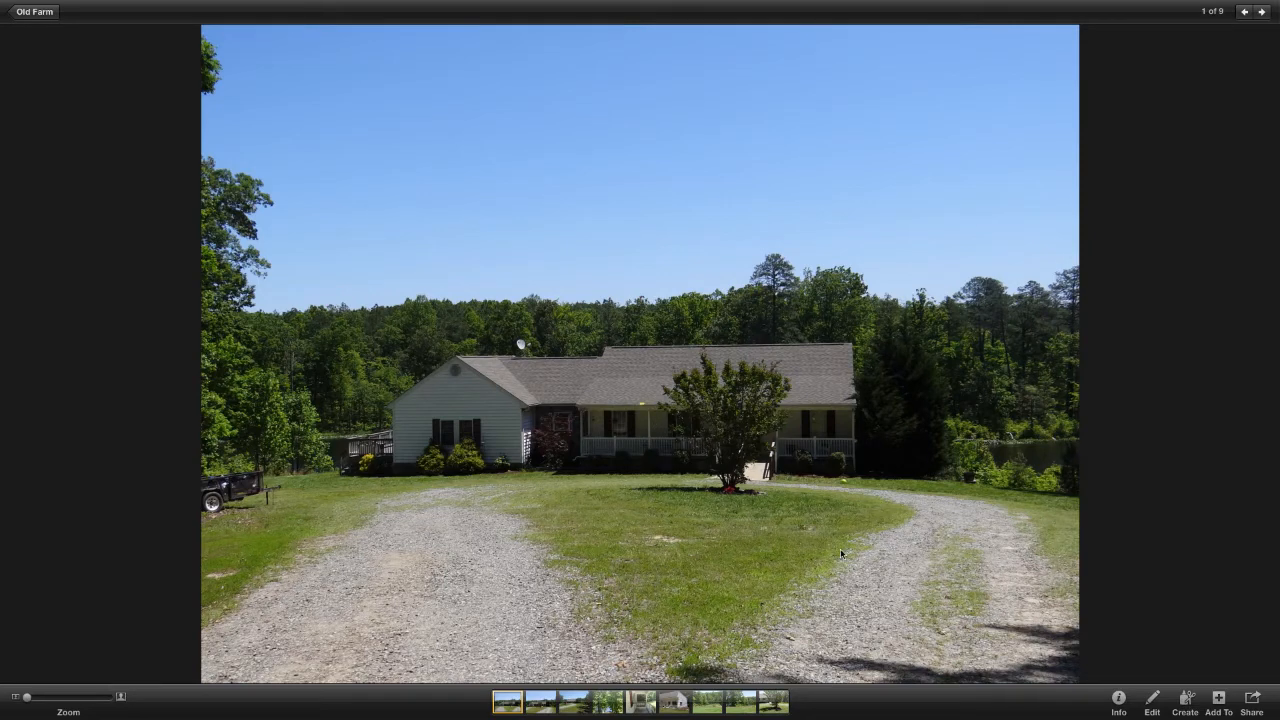
left_click(1152, 704)
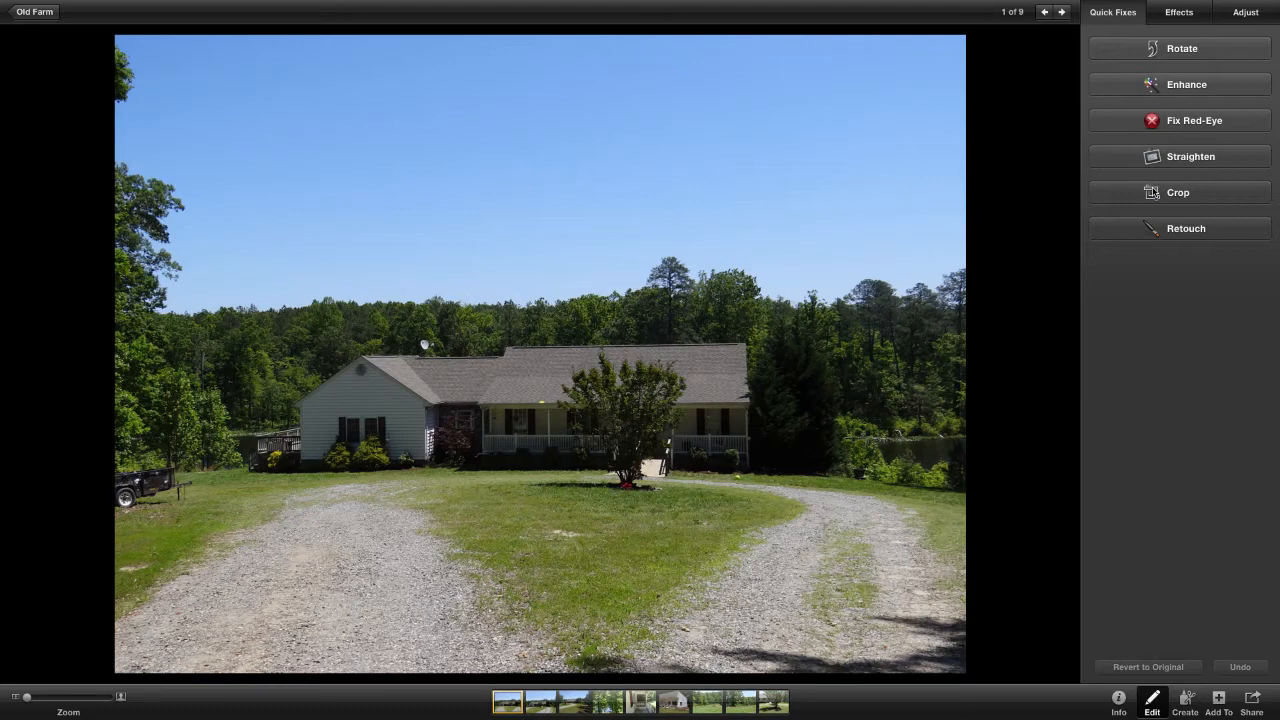
Step: Crop the photo closer around the house, cutting off the foreground gravel, the left strip with the trailer and a thin band of sky
left_click(1155, 193)
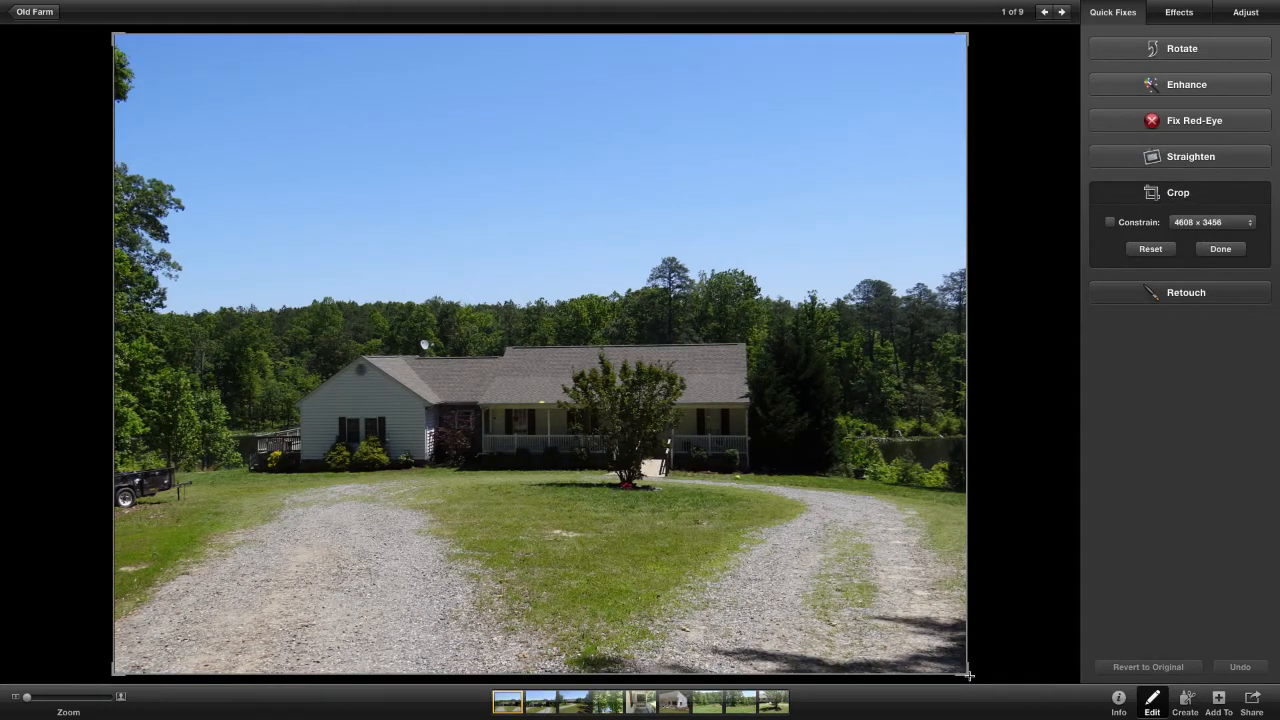
left_click_drag(970, 678, 966, 535)
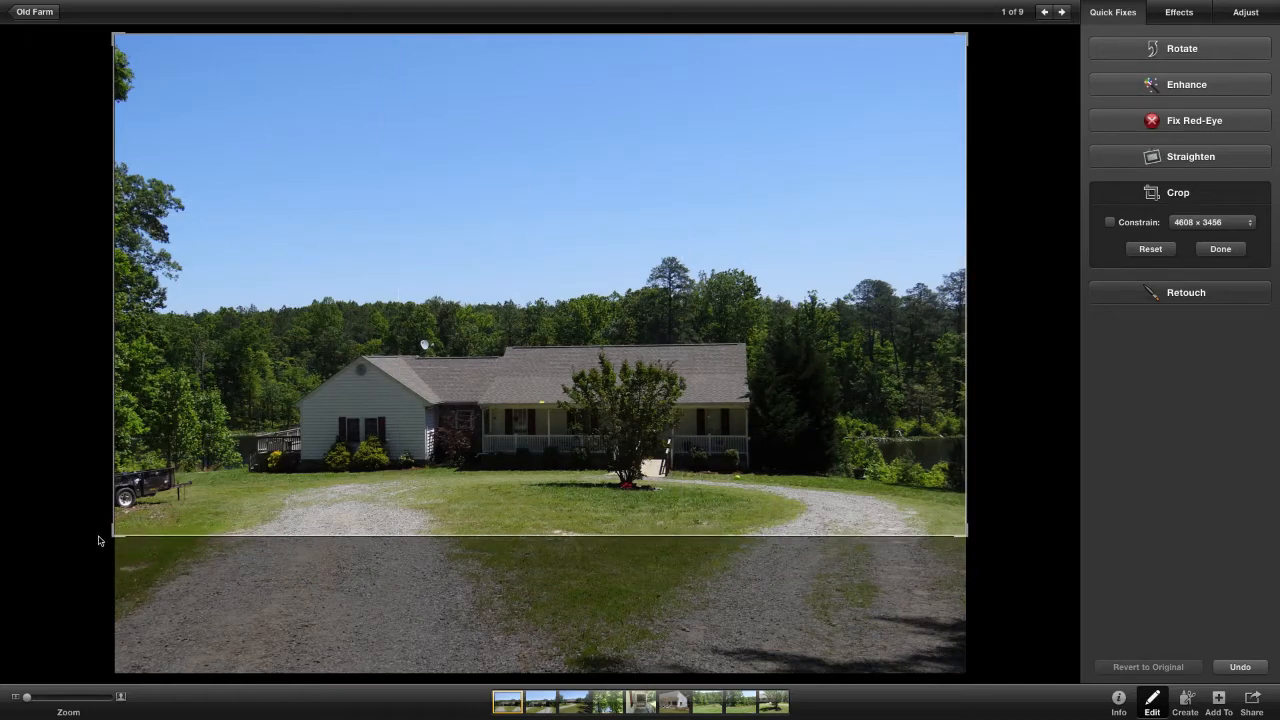
left_click_drag(112, 538, 229, 546)
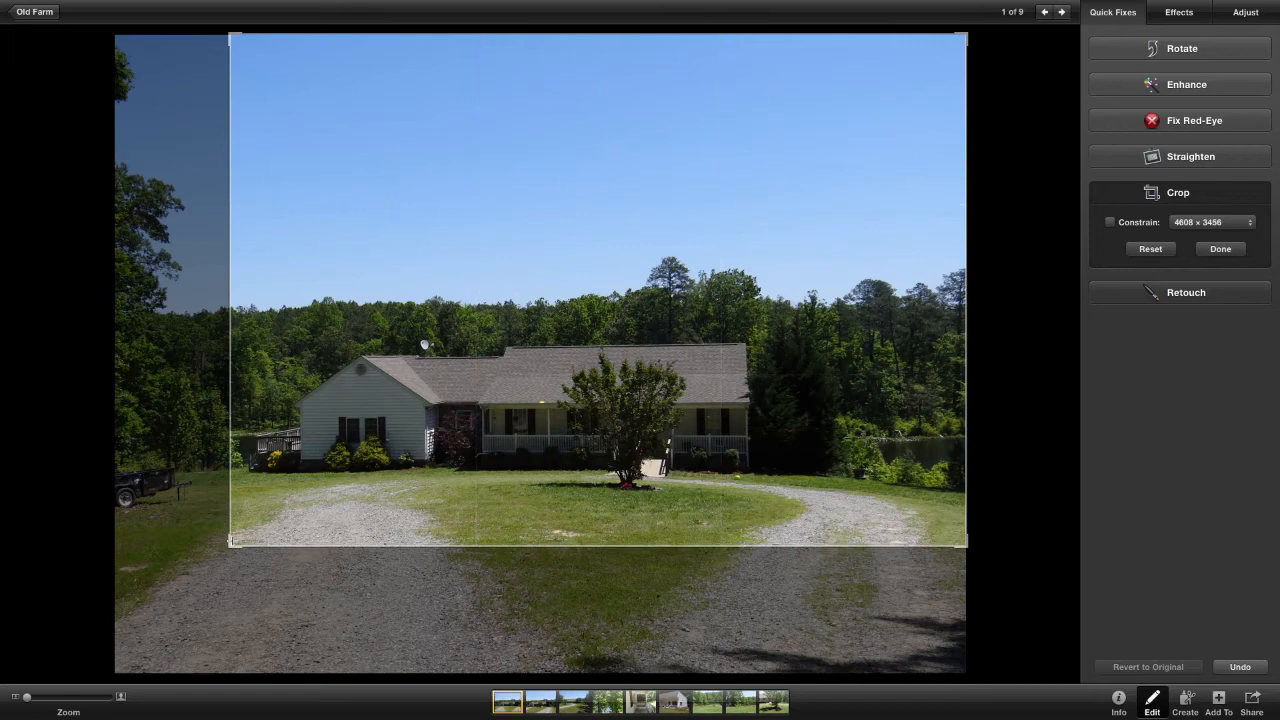
mouse_move(890, 454)
left_mouse_down()
mouse_move(888, 476)
mouse_move(890, 465)
left_mouse_up()
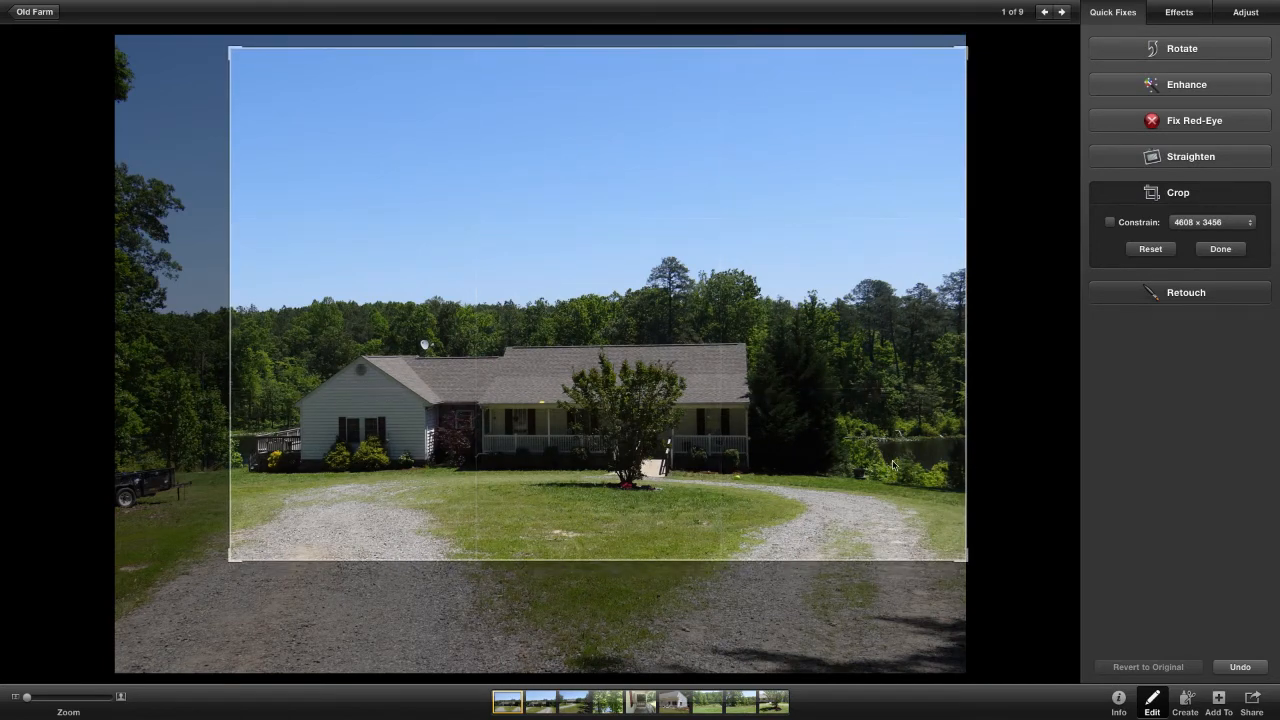
left_click(1220, 250)
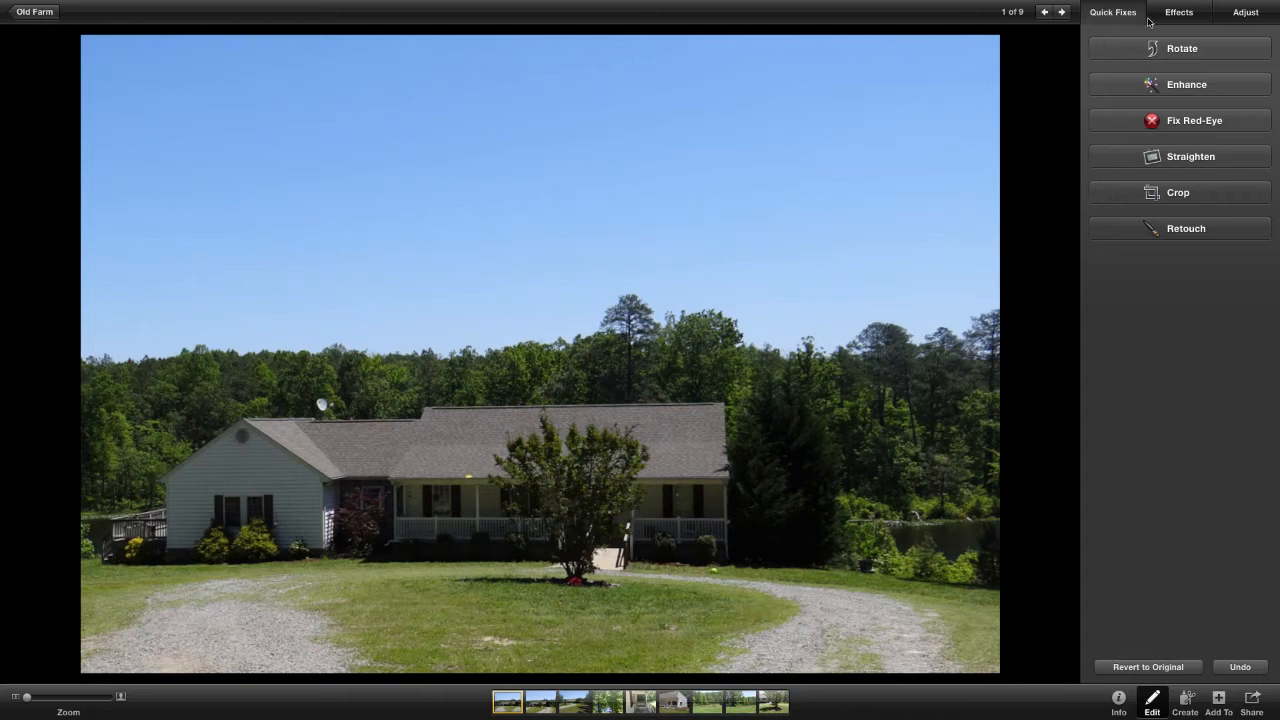
Step: Straighten the house photo by 1.2° so the roofline is level
left_click(1183, 163)
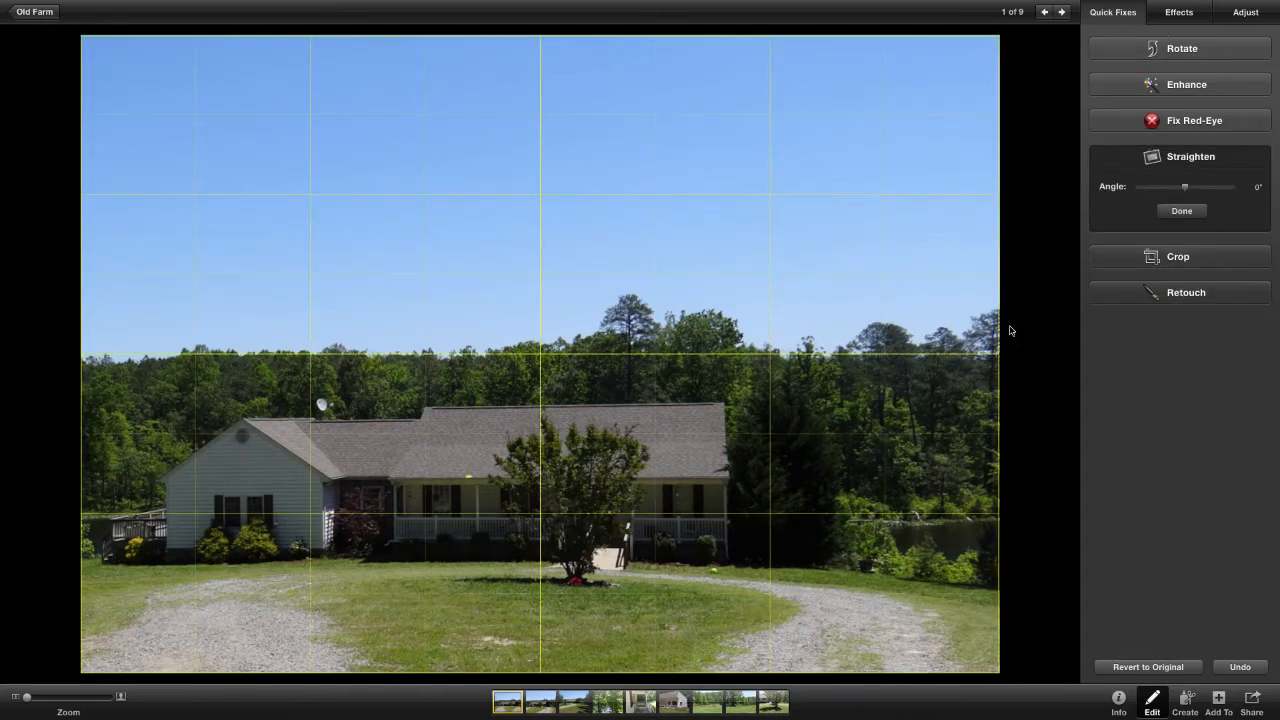
key("2")
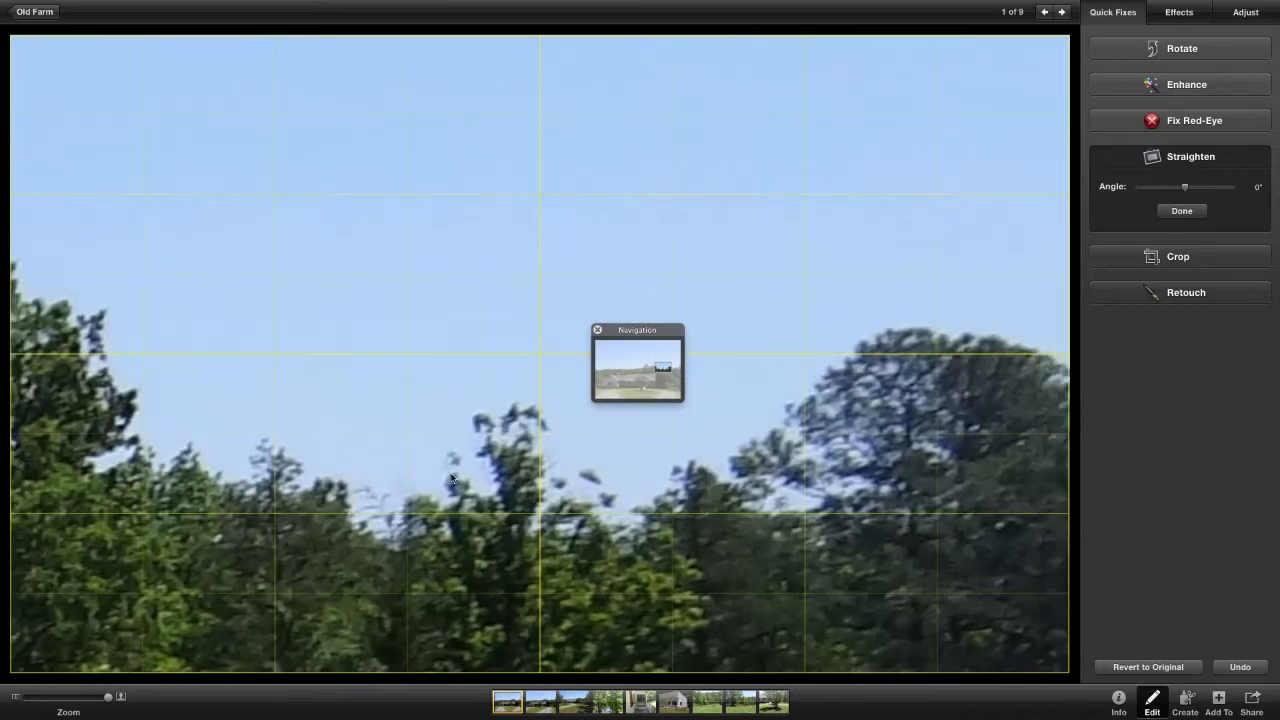
left_click_drag(108, 697, 27, 697)
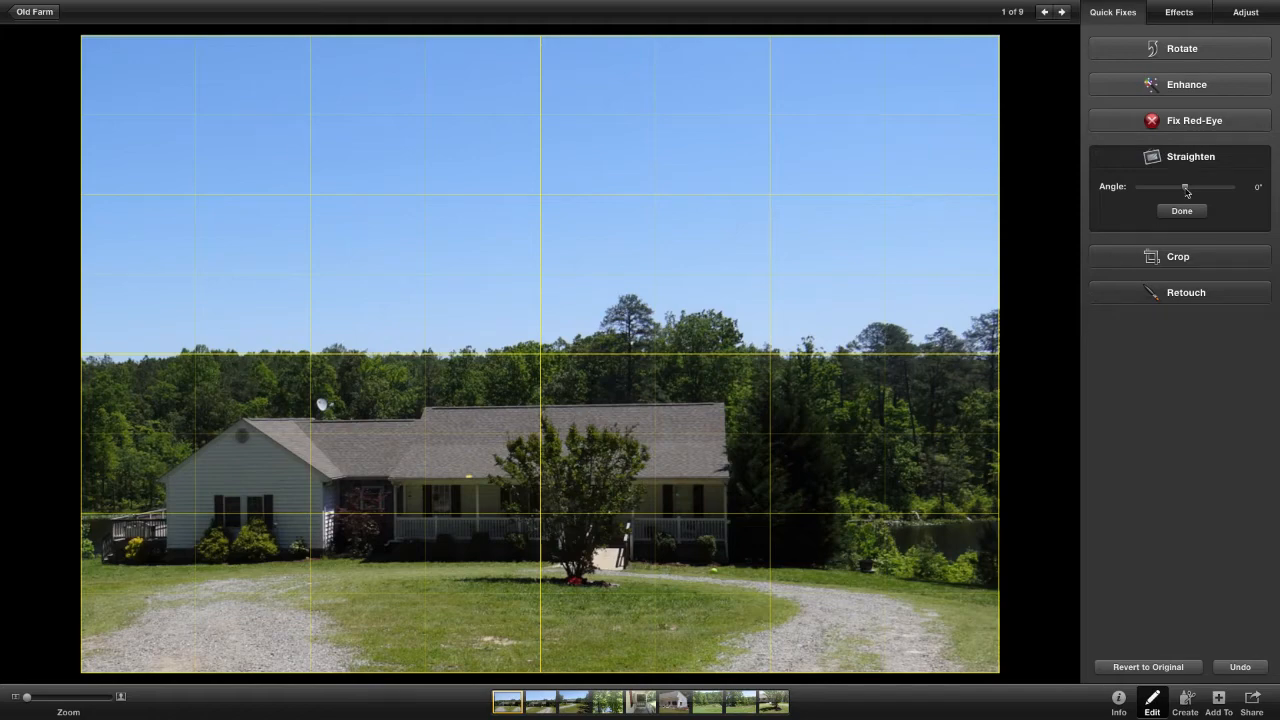
left_click_drag(1186, 188, 1184, 190)
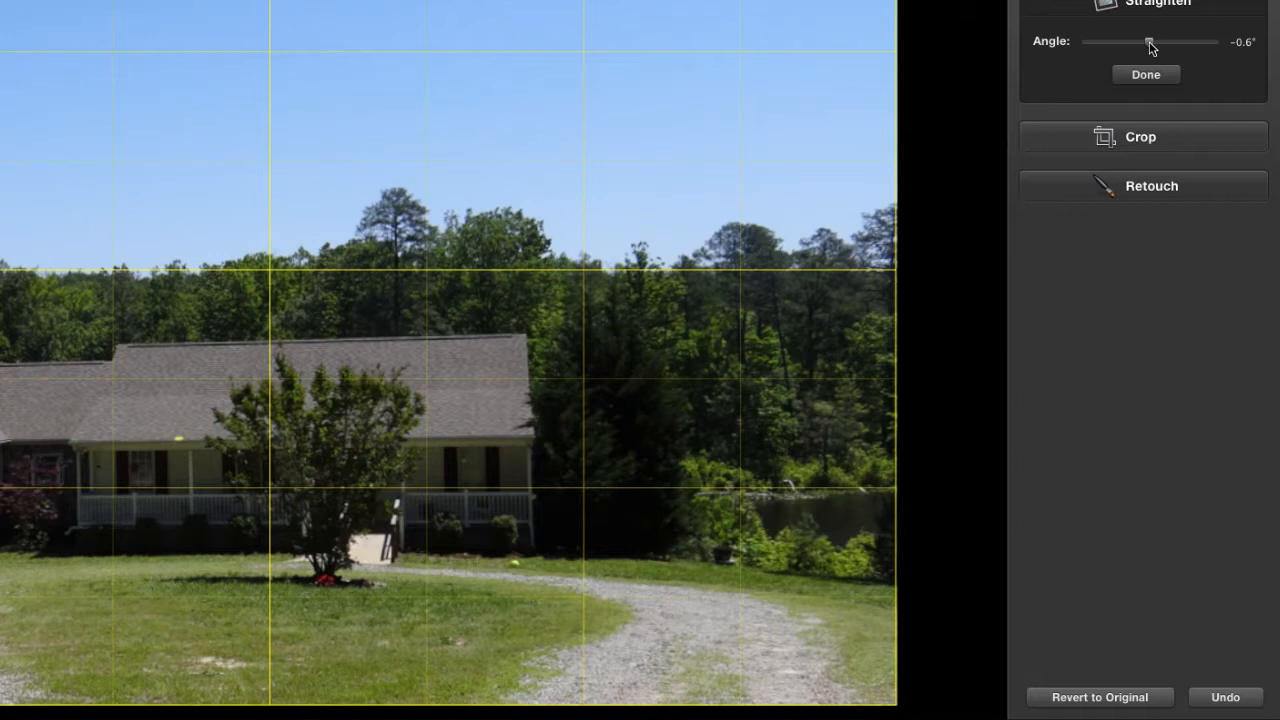
left_click_drag(1149, 41, 1152, 42)
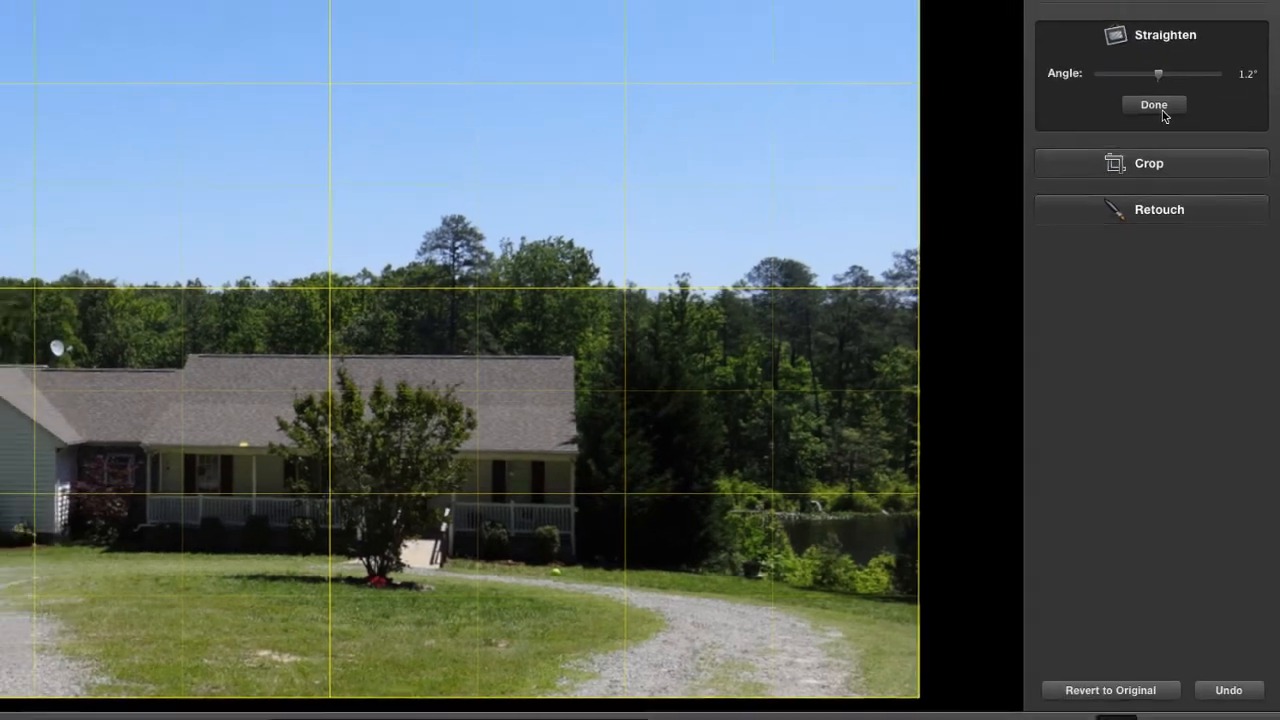
left_click(1158, 108)
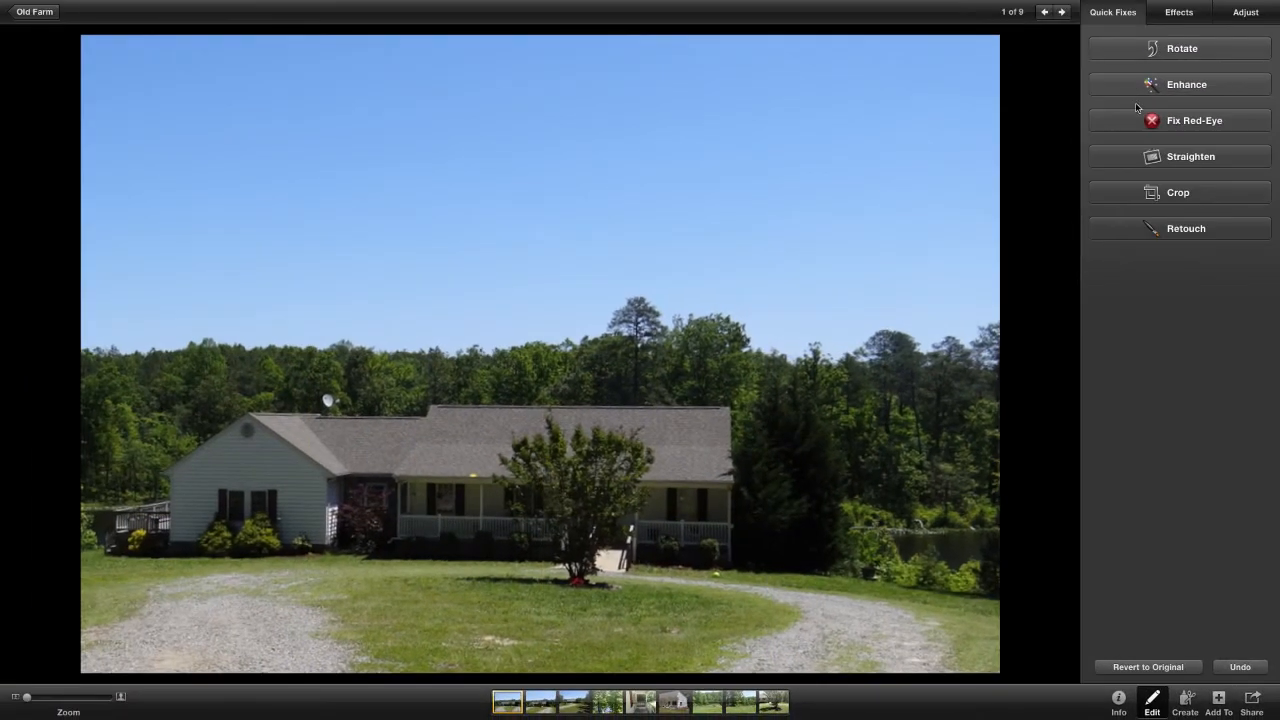
Step: Adjust the cropped house photo with shadows at 56, definition at 51 and saturation at 73
left_click(1178, 14)
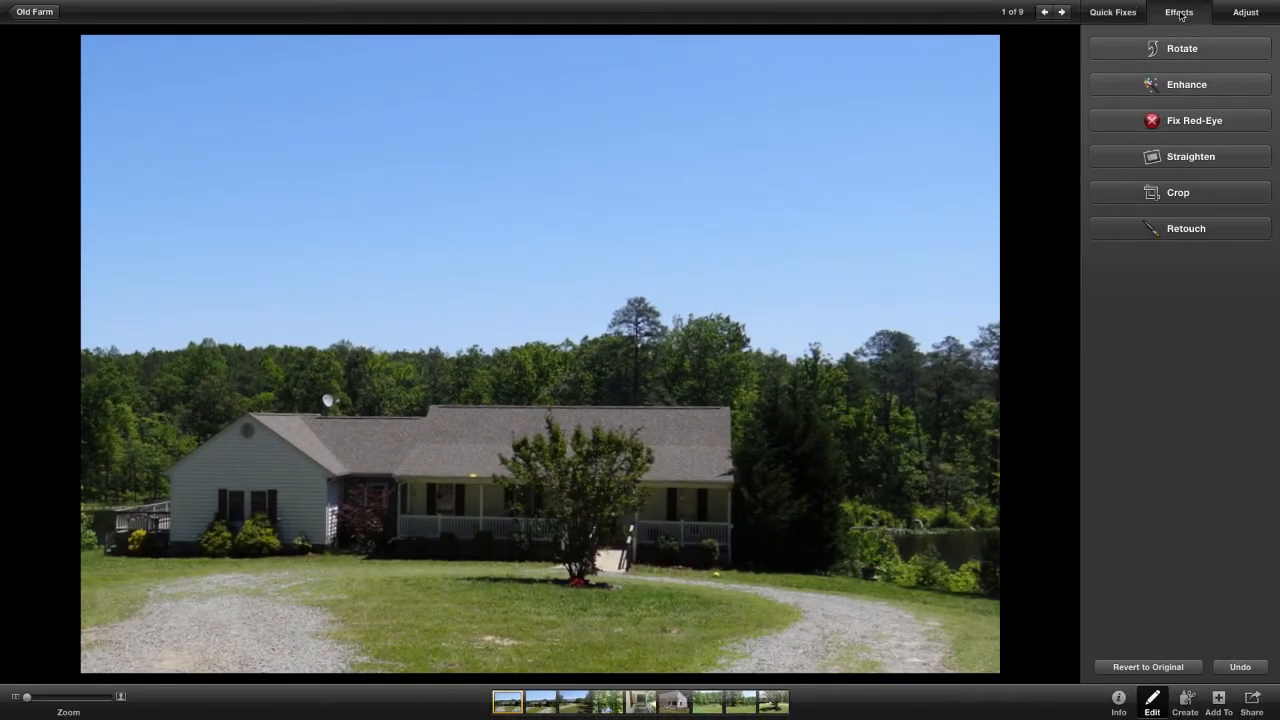
left_click(1240, 12)
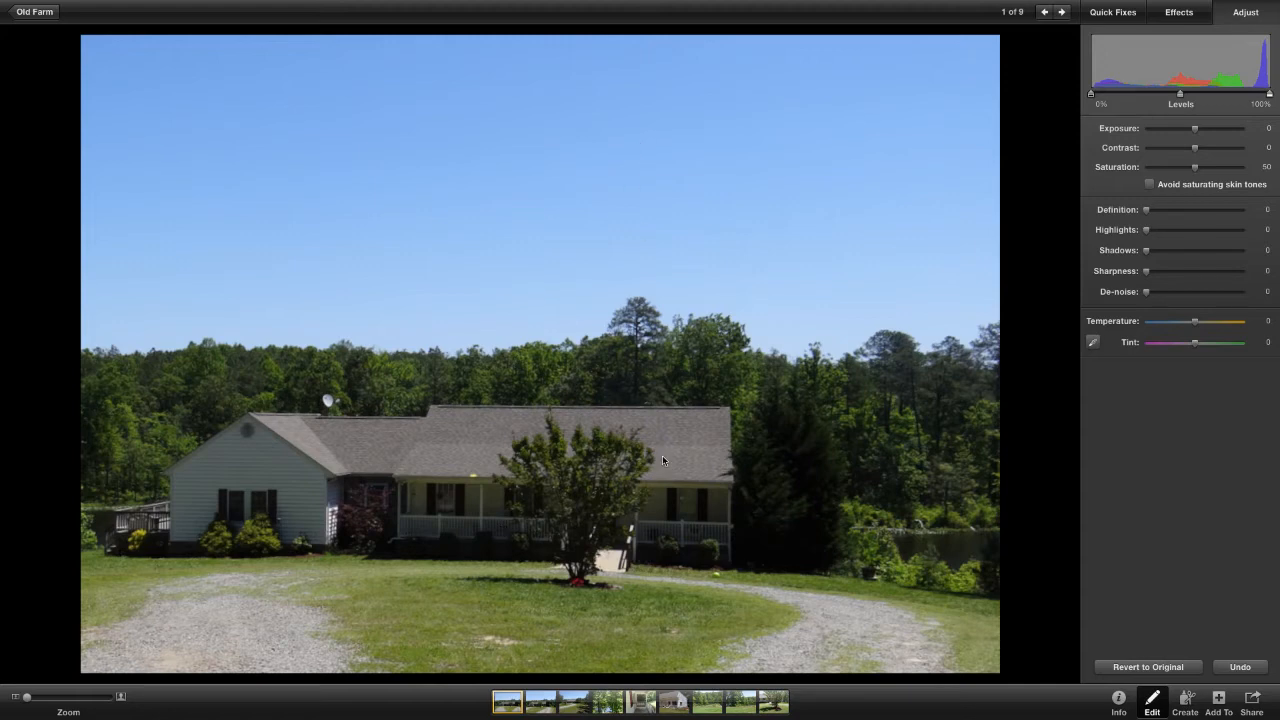
key("Right")
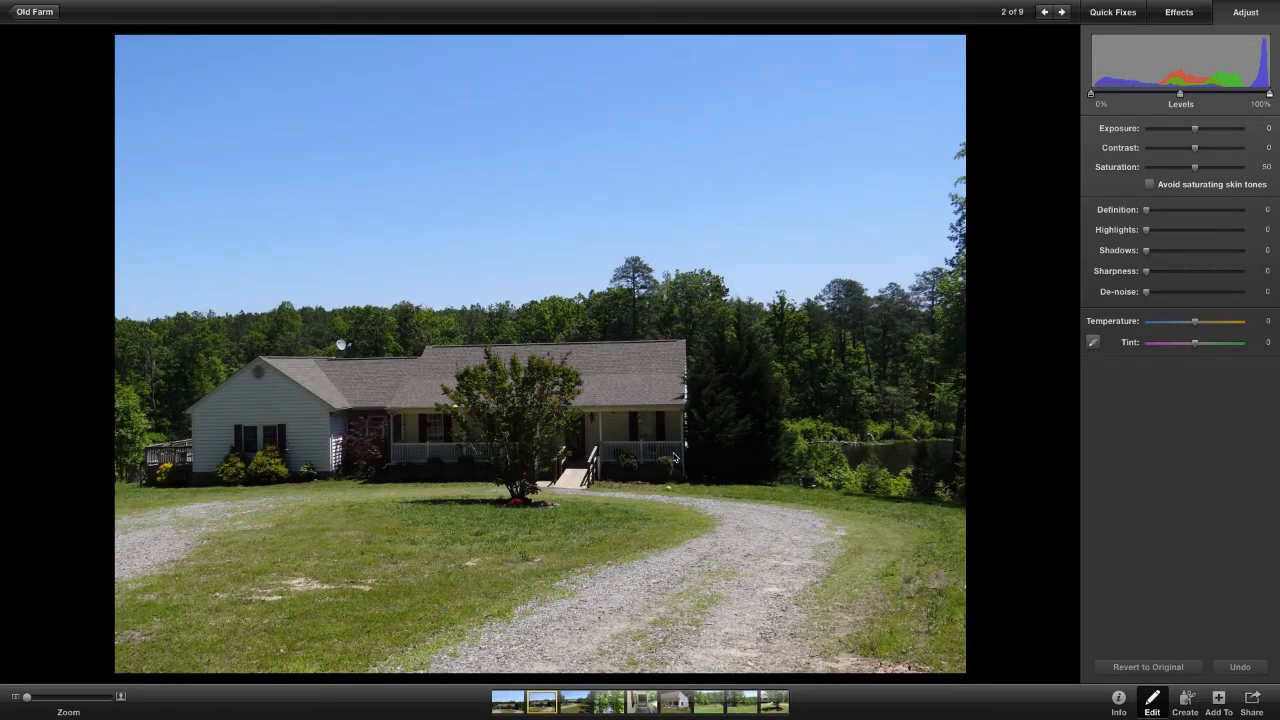
left_click(1043, 12)
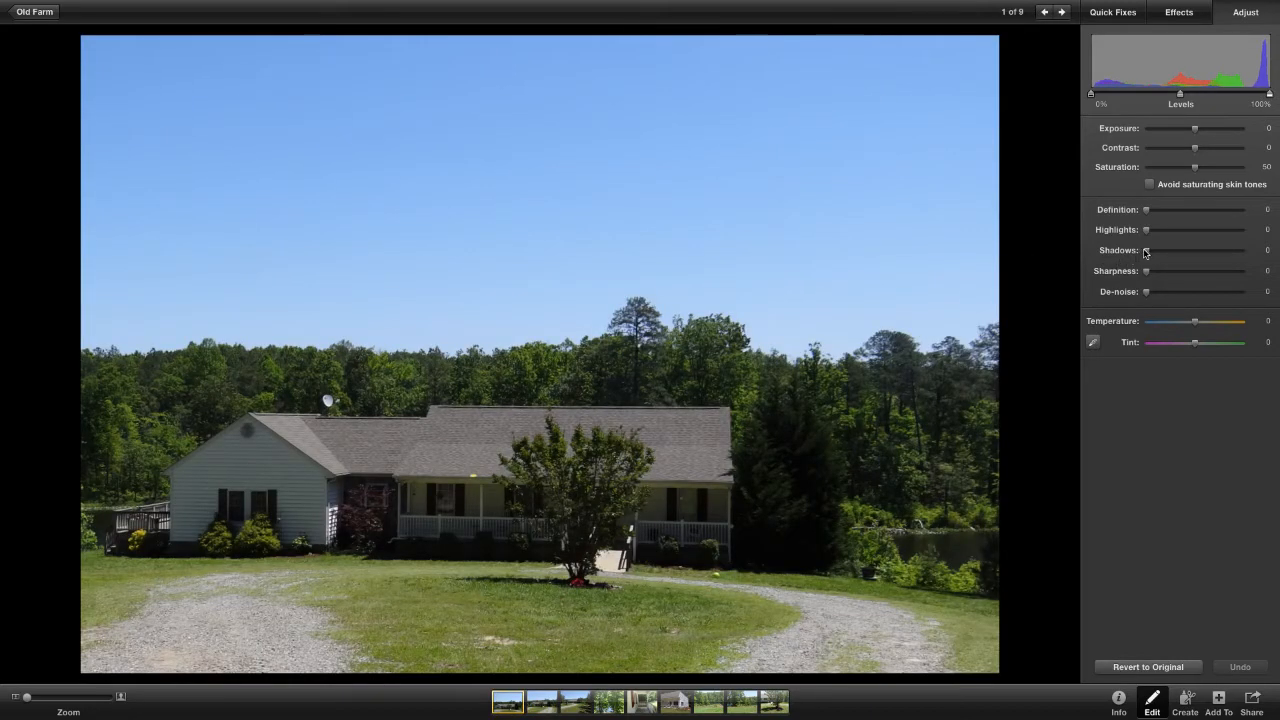
left_click_drag(1146, 252, 1201, 256)
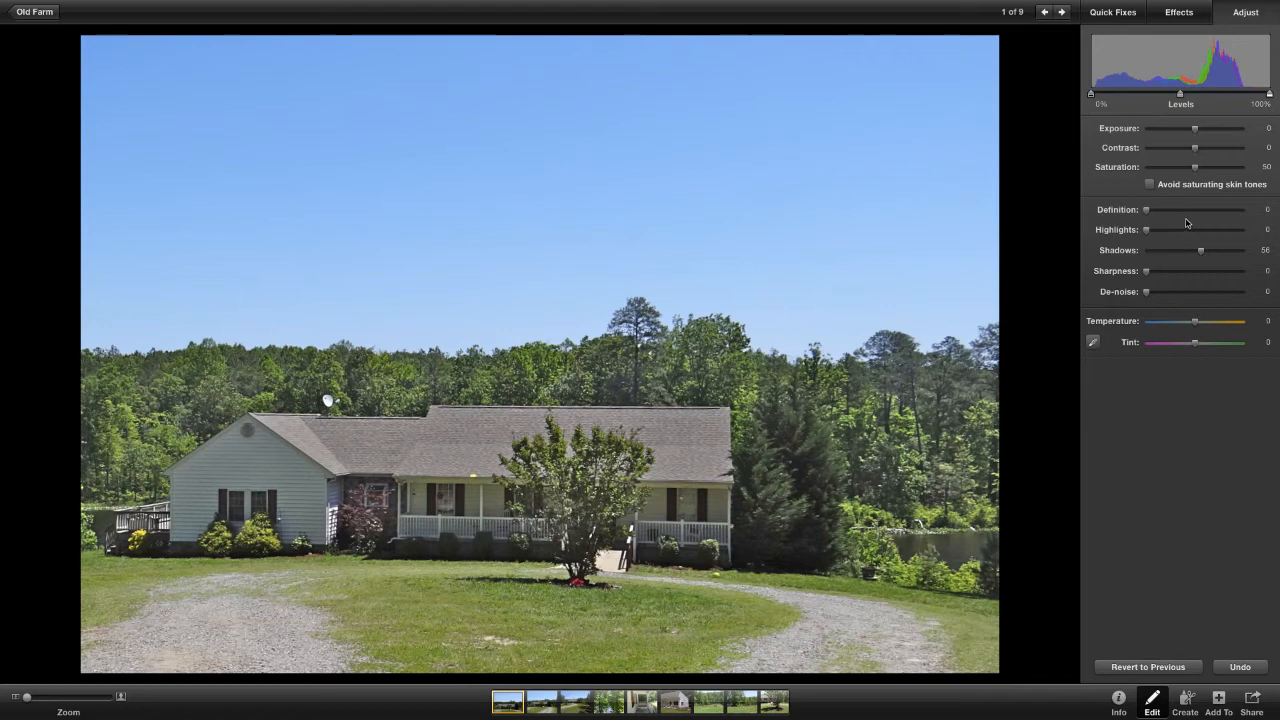
left_click_drag(1147, 211, 1197, 212)
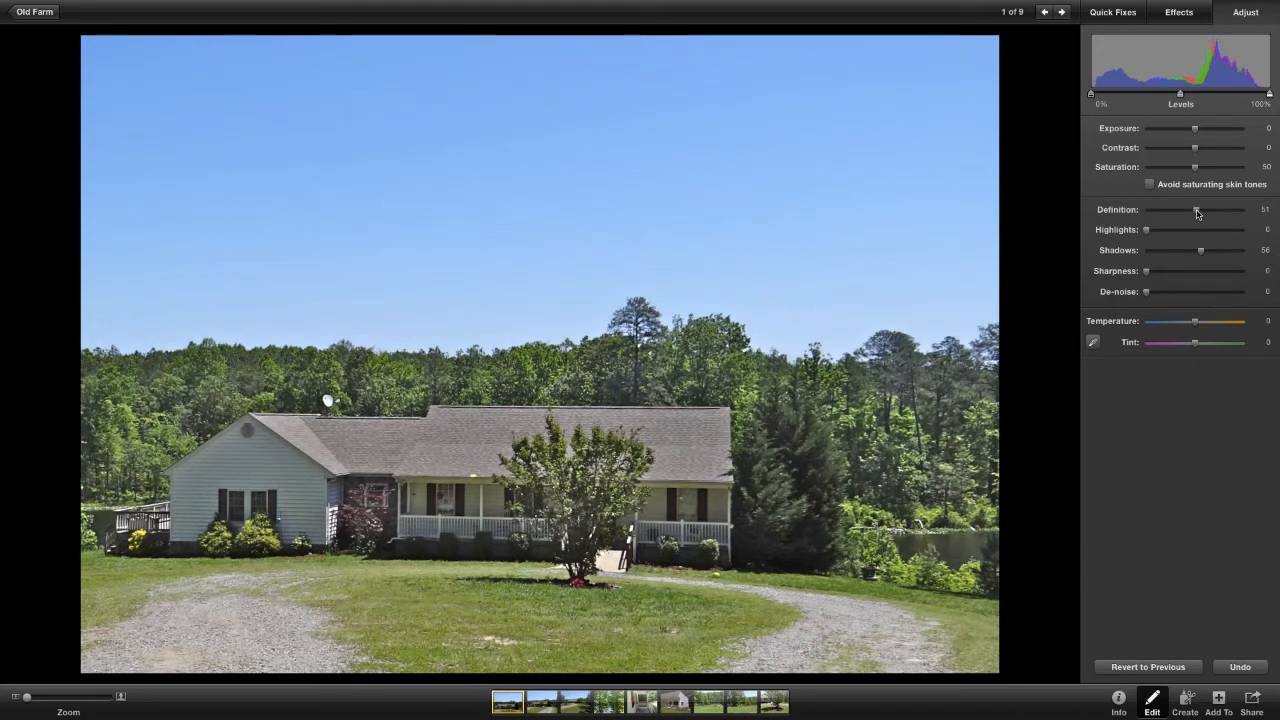
left_click_drag(1195, 167, 1218, 168)
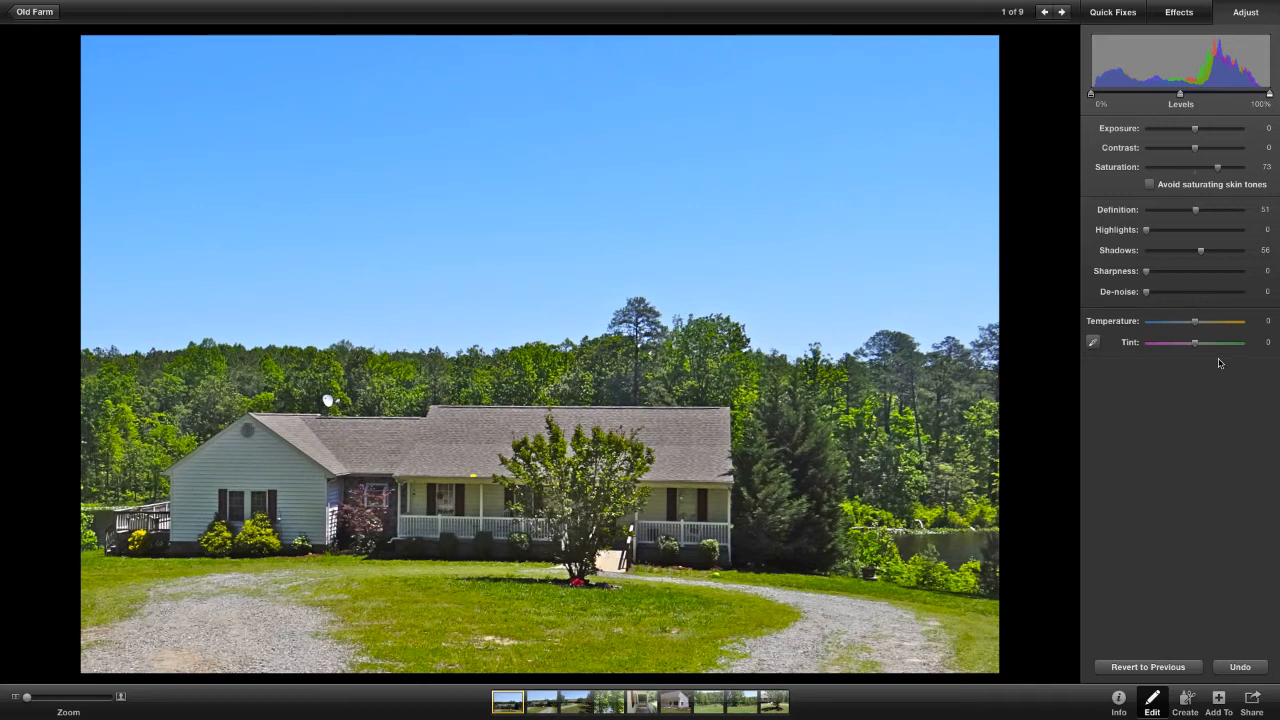
Step: Set de-noise to 48, sharpness to 35, exposure to -0.48 and contrast to -20, and shift the levels midpoint toward the highlights
left_click_drag(1148, 293, 1183, 280)
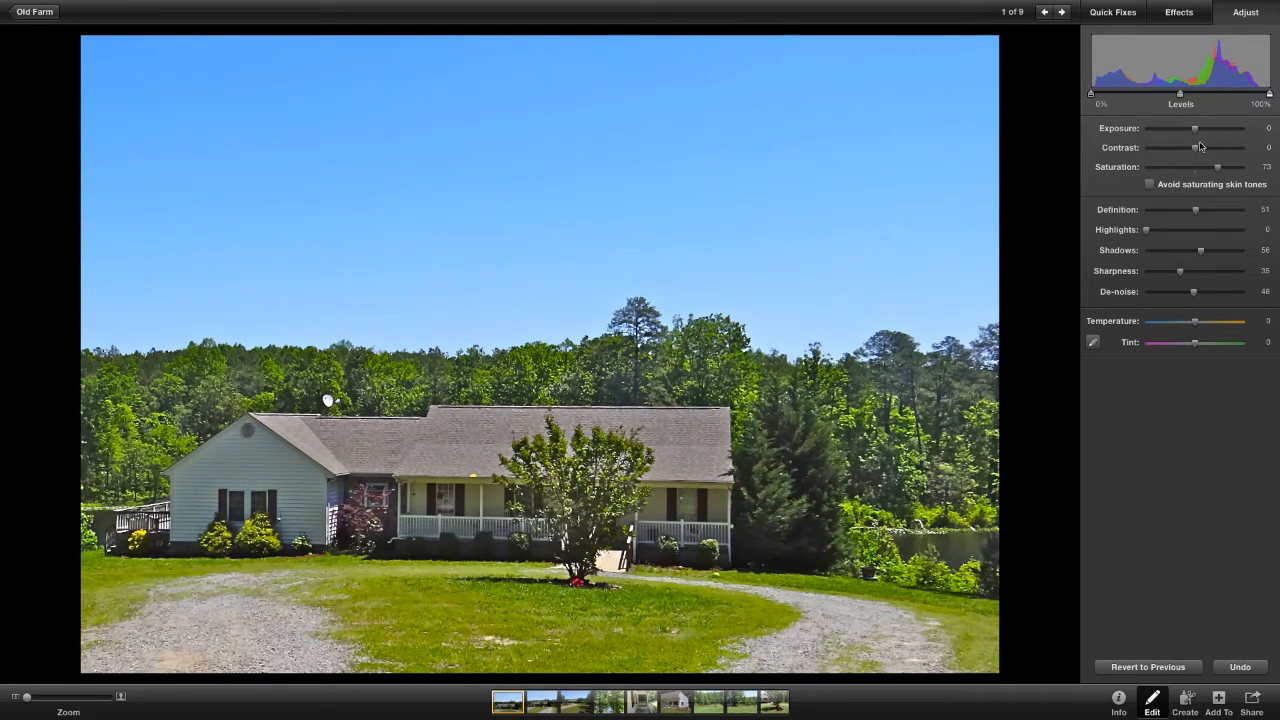
mouse_move(1195, 132)
left_mouse_down()
mouse_move(1213, 134)
mouse_move(1185, 152)
left_mouse_up()
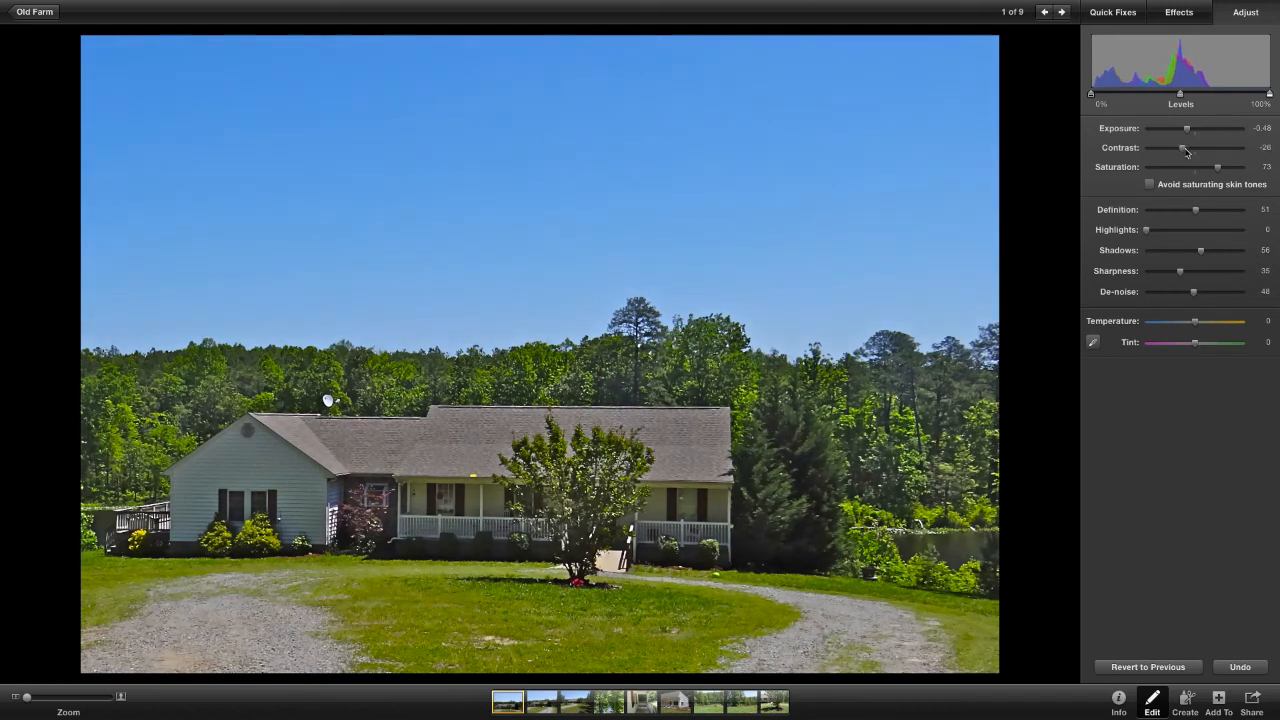
left_click_drag(1186, 151, 1188, 149)
left_click_drag(1181, 96, 1179, 134)
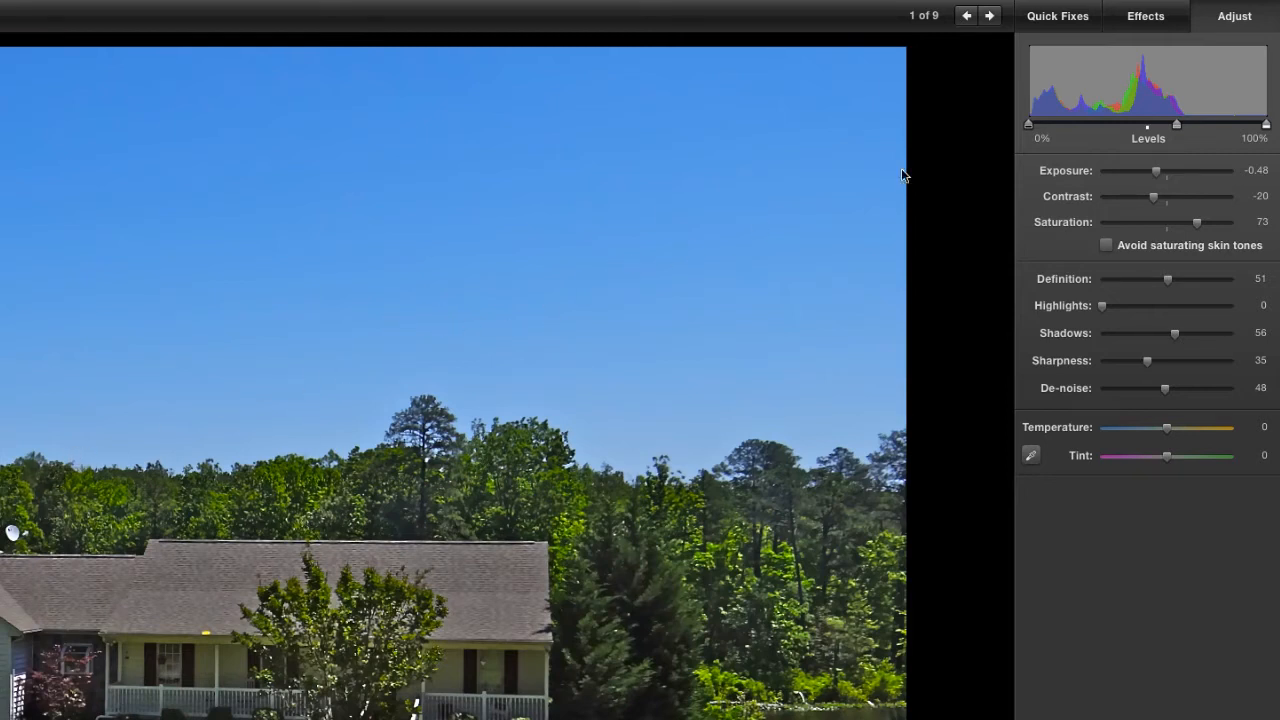
Step: Apply the Edge Blur effect to the house photo at strength 3
left_click(1145, 14)
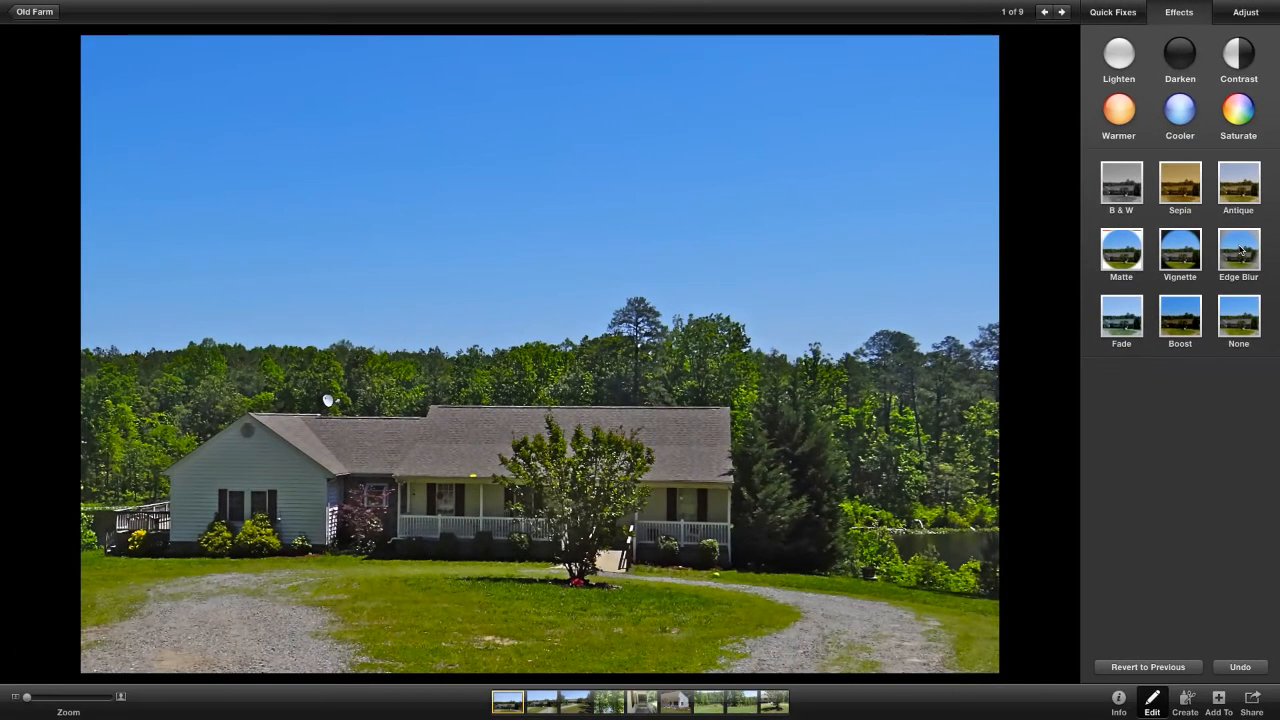
left_click(1238, 360)
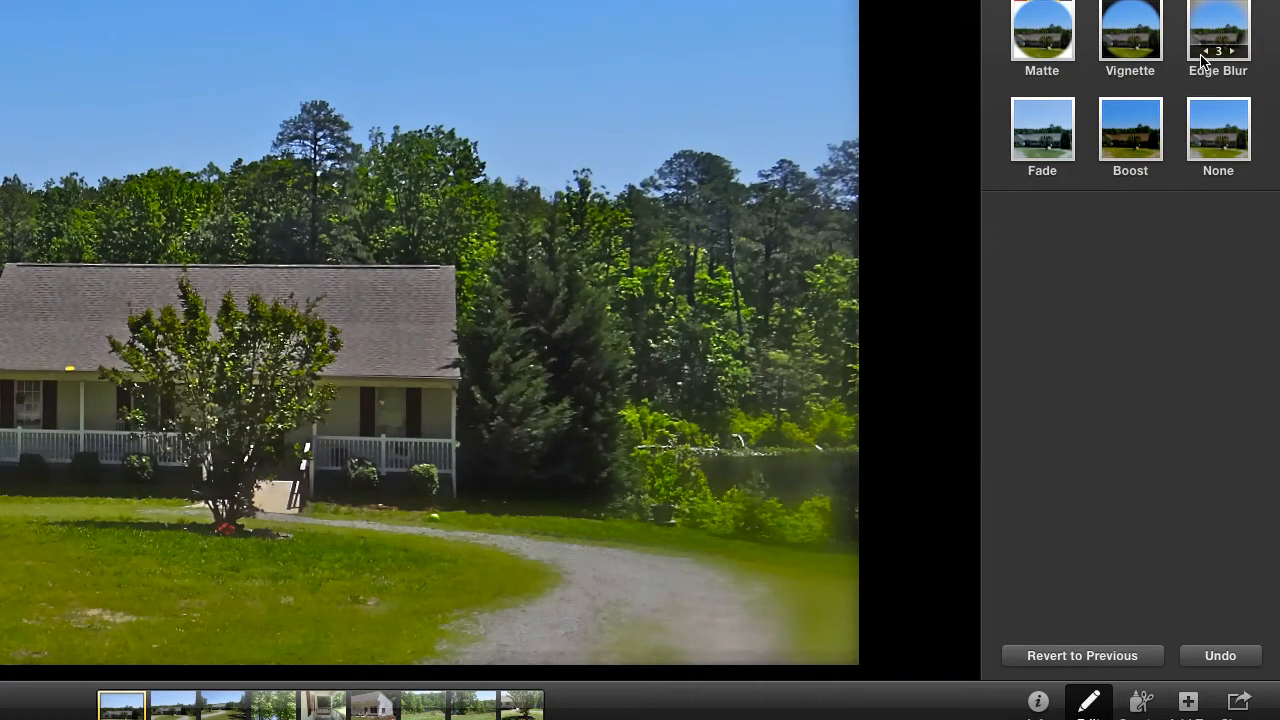
Step: Try the Vignette effect at strength 2 on the photo and remove it again
left_click(1120, 46)
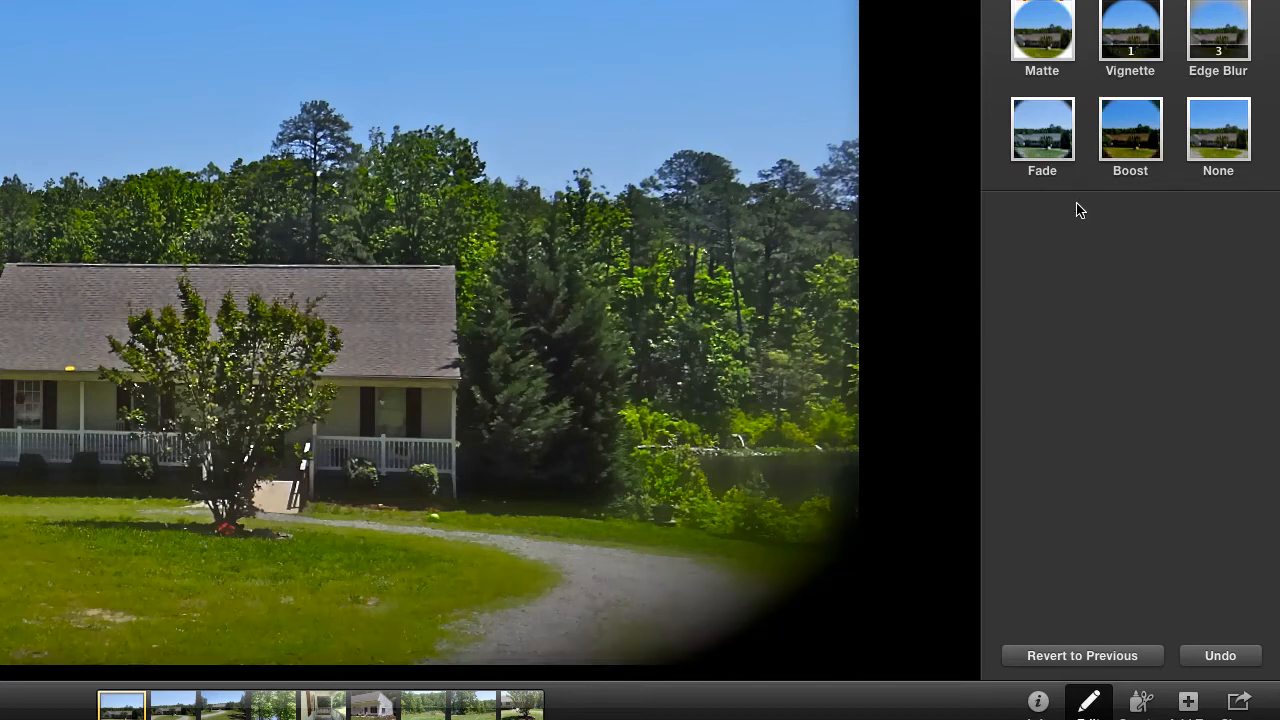
left_click(1144, 51)
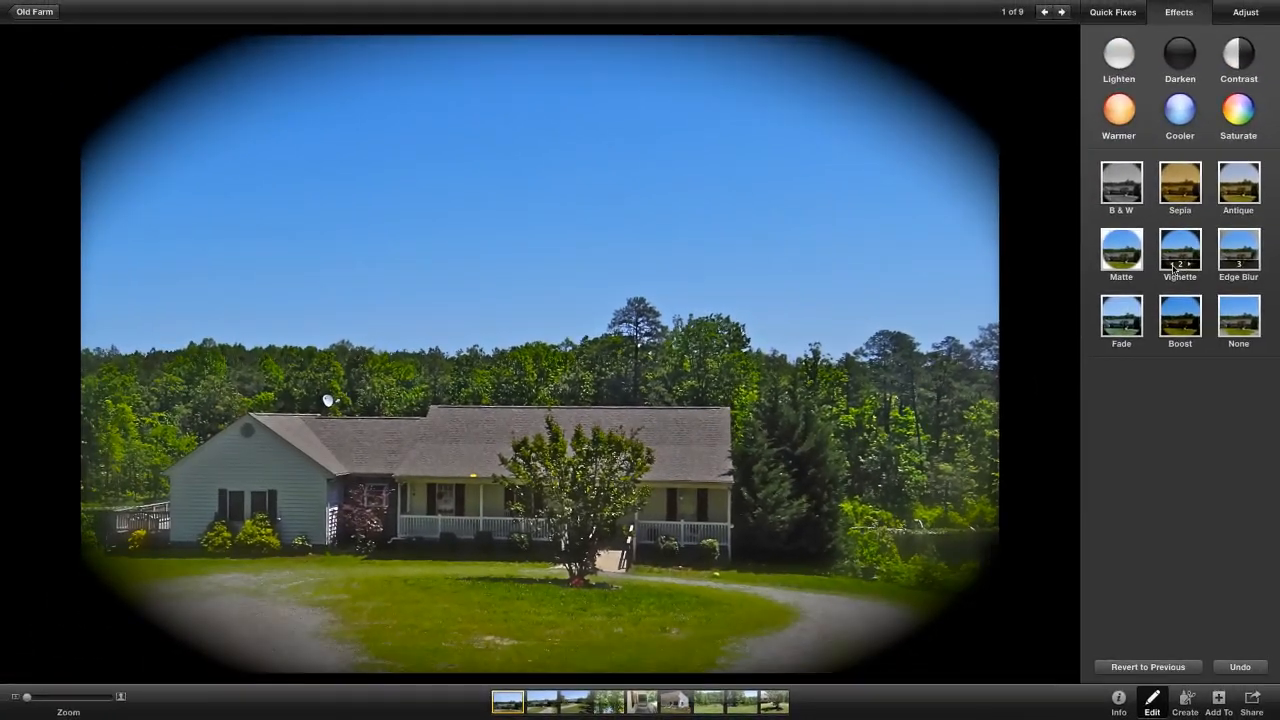
left_click(1149, 174)
left_click(1149, 174)
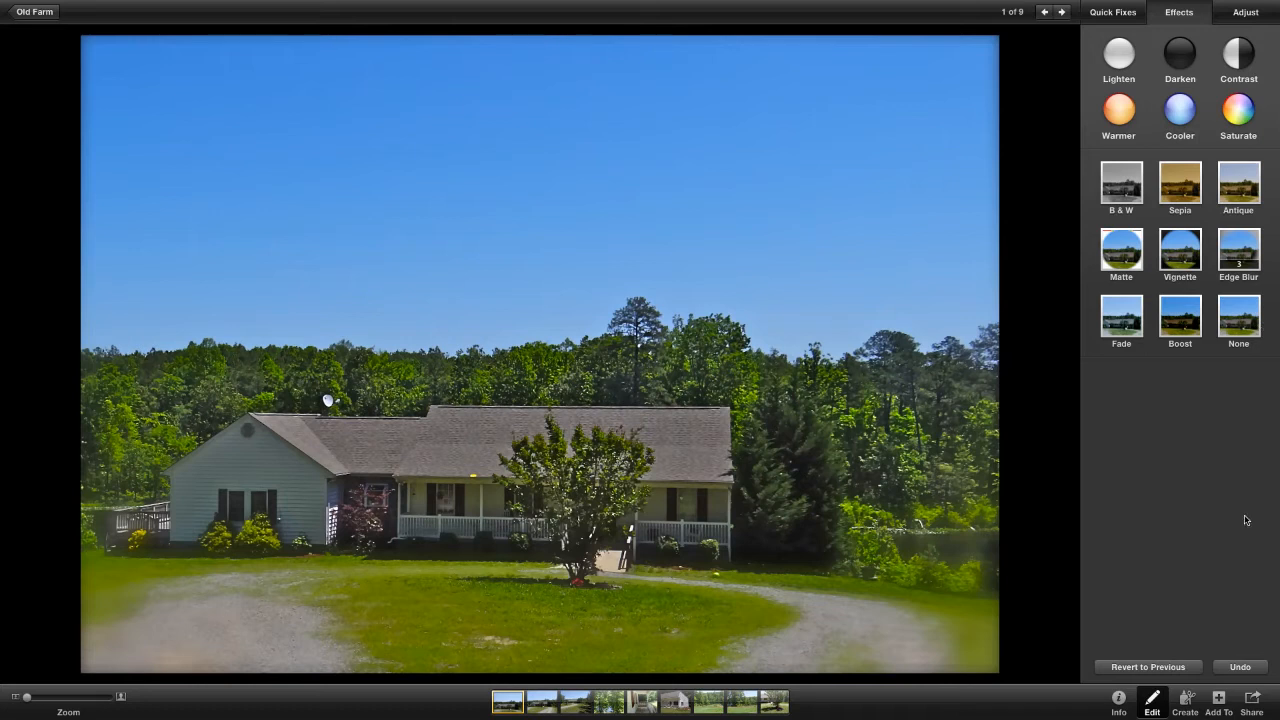
Step: Leave editing, rename the photo as MainPhoto1 in its info and open its description for editing
left_click(1104, 12)
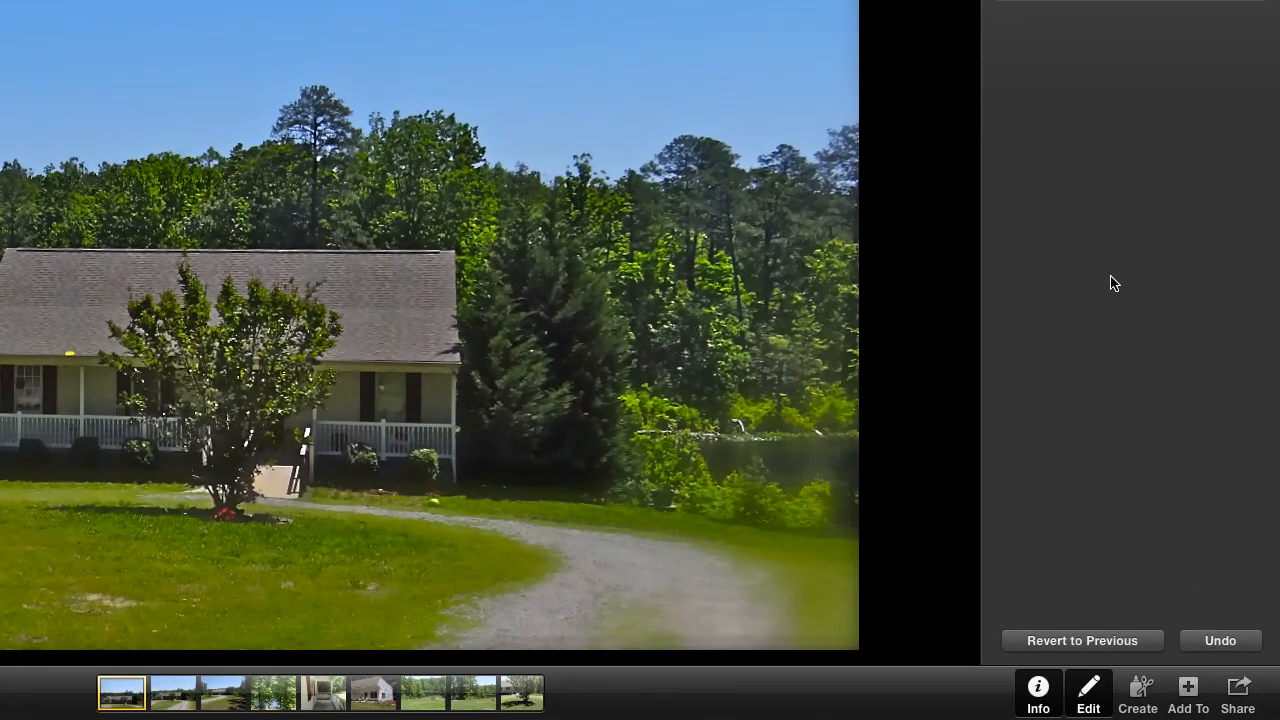
key("Escape")
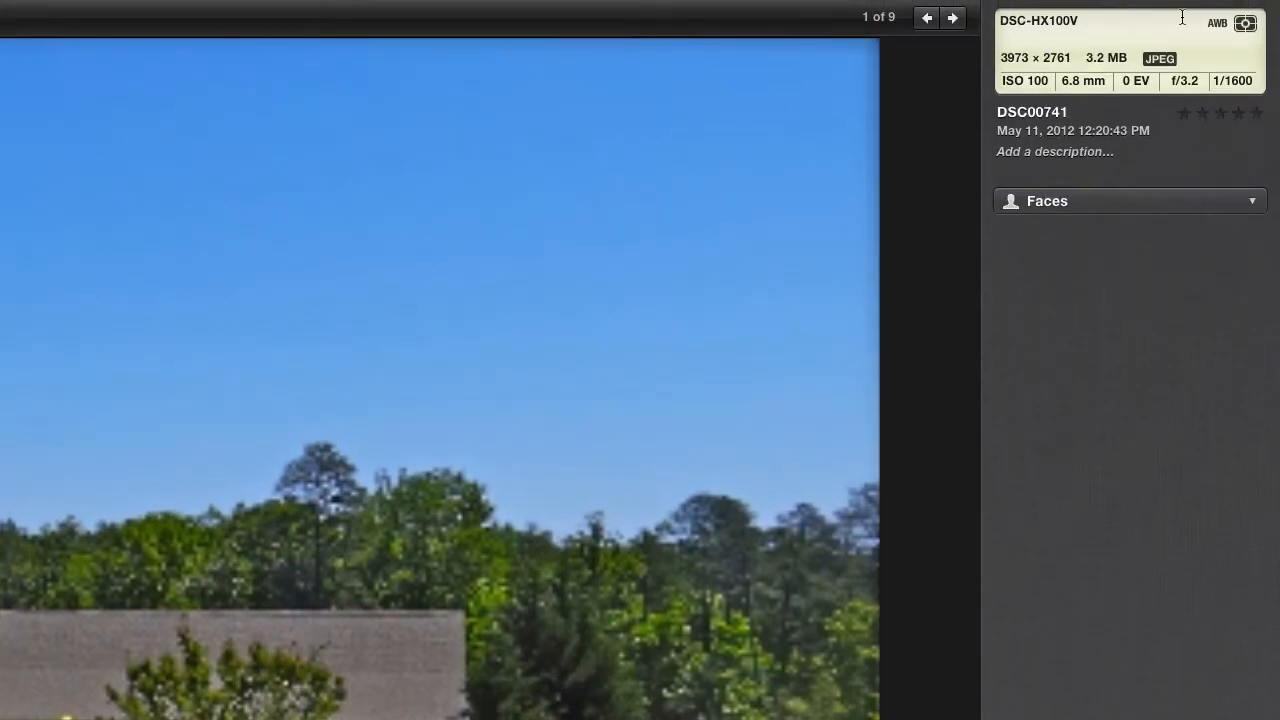
left_click(1073, 108)
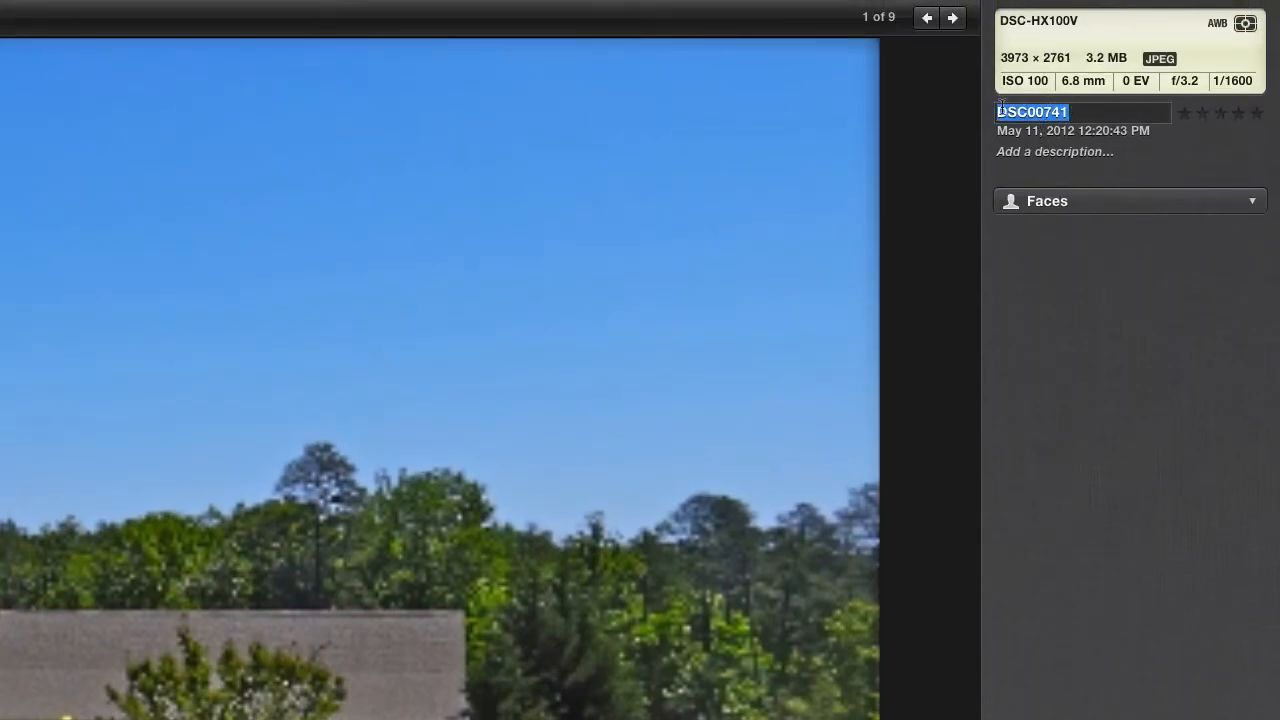
type("Main")
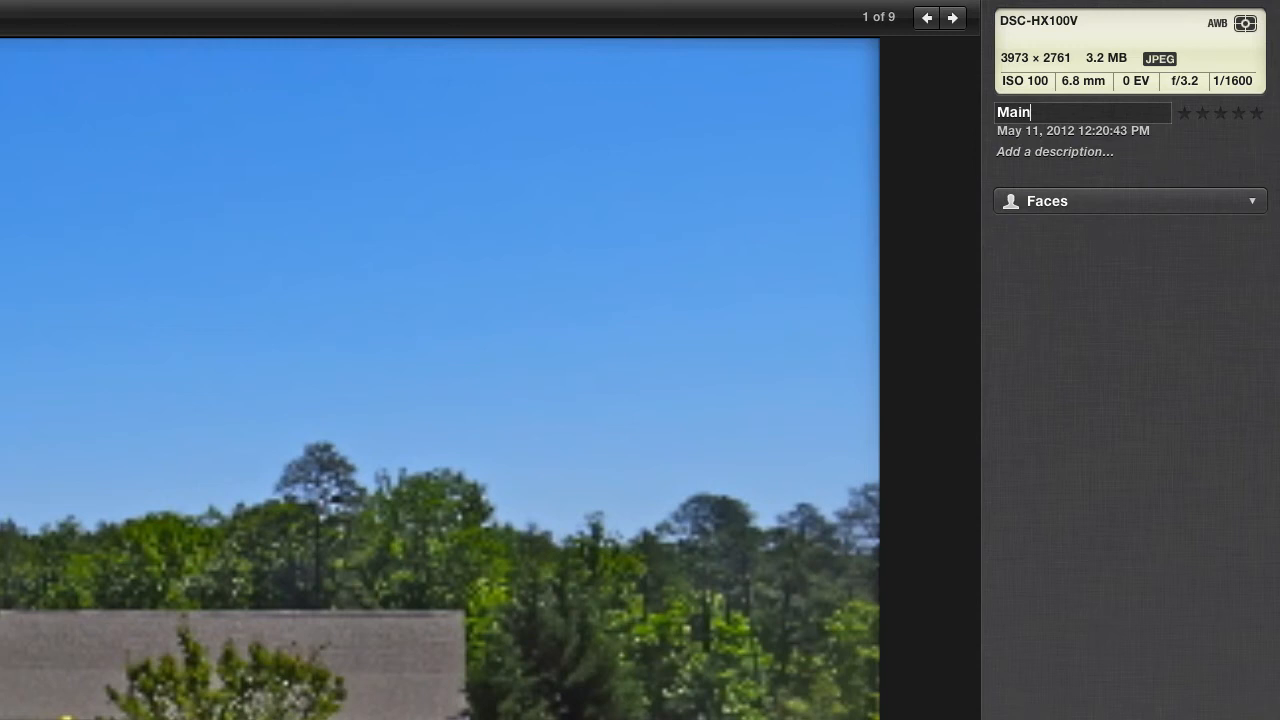
type("Photo1")
left_click(1096, 151)
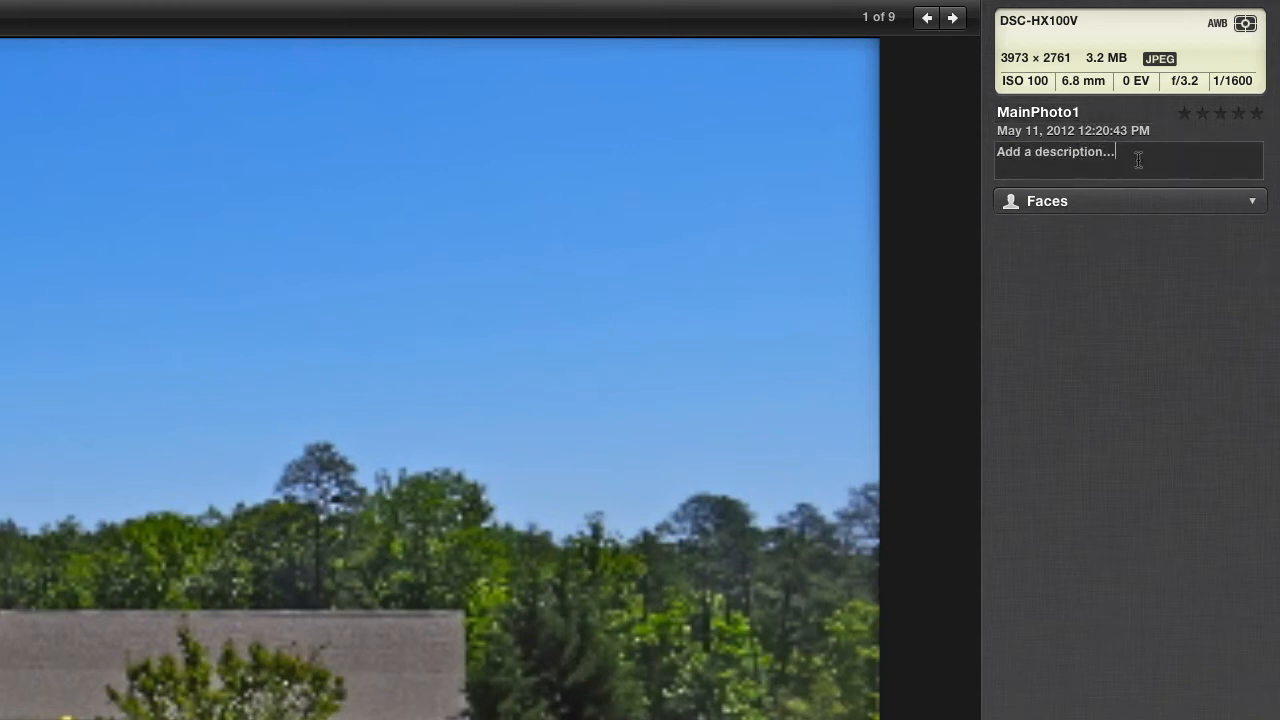
Step: Select the placeholder text in the photo's description and leave the description without entering anything
left_click_drag(1137, 163, 979, 146)
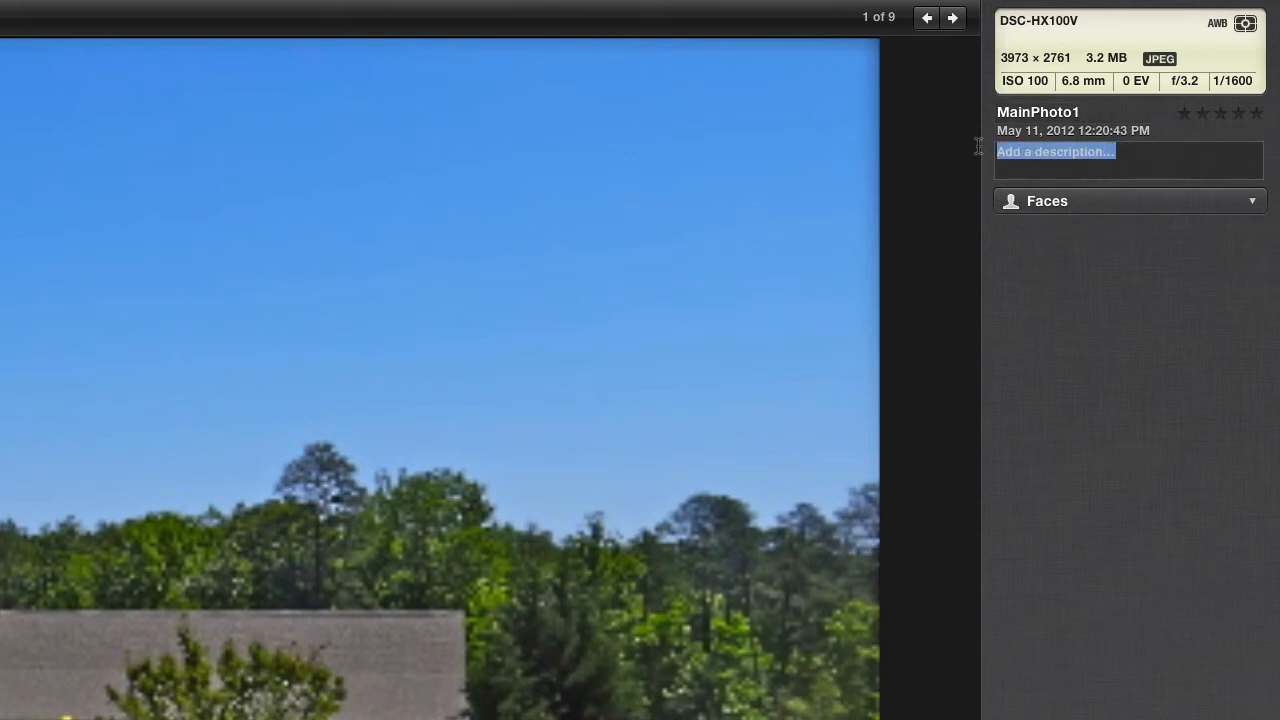
left_click(1168, 312)
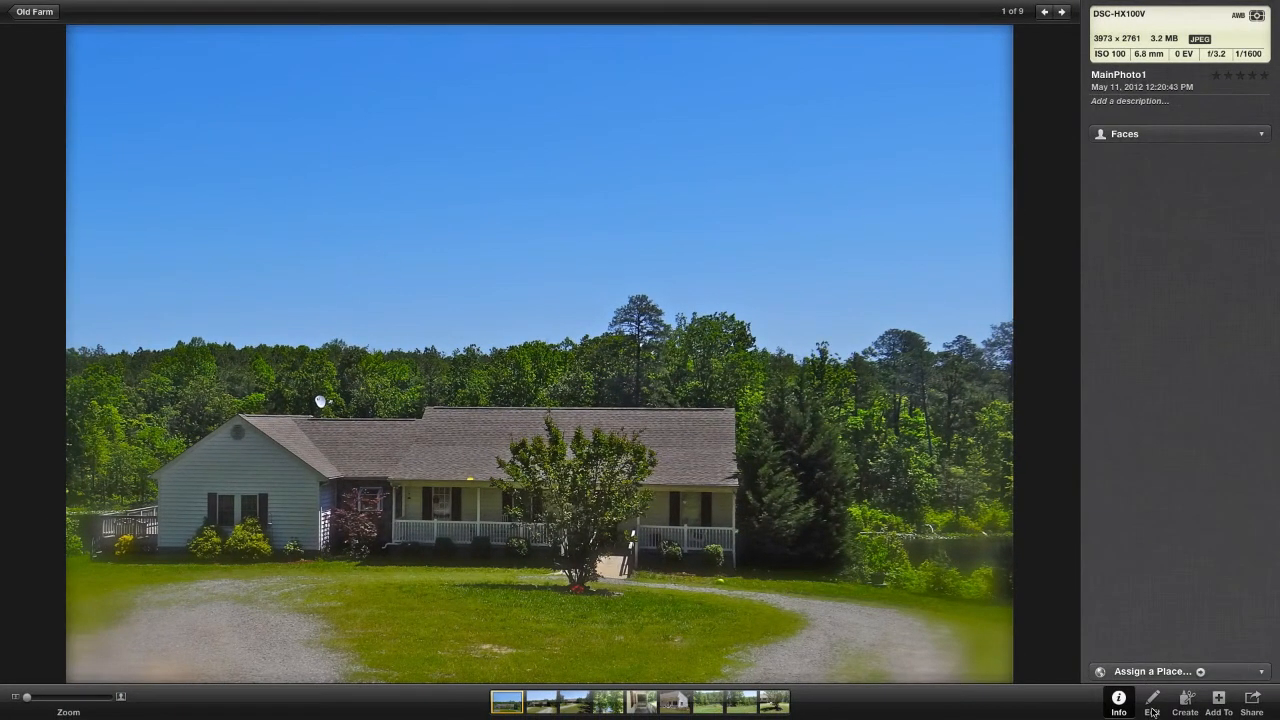
Step: Reopen the house photo for editing, reduce its Edge Blur effect to a strength below 3 and exit full-screen view
left_click(1152, 708)
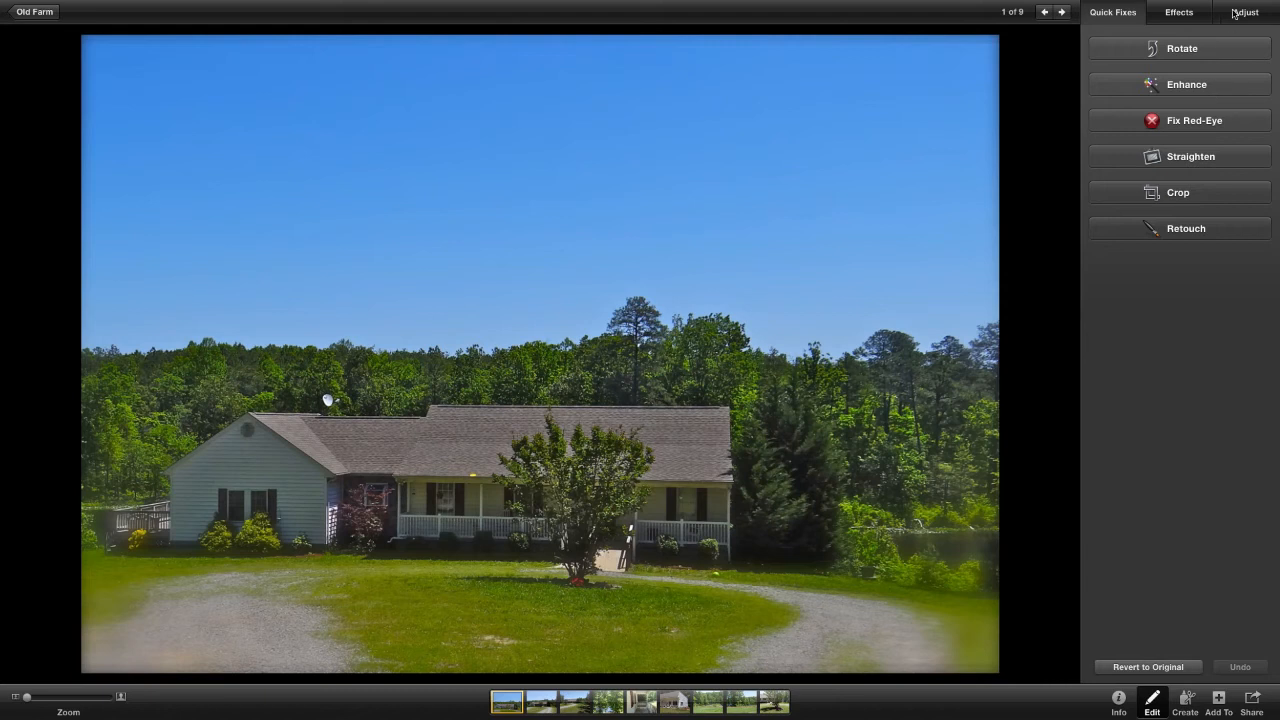
left_click(1202, 14)
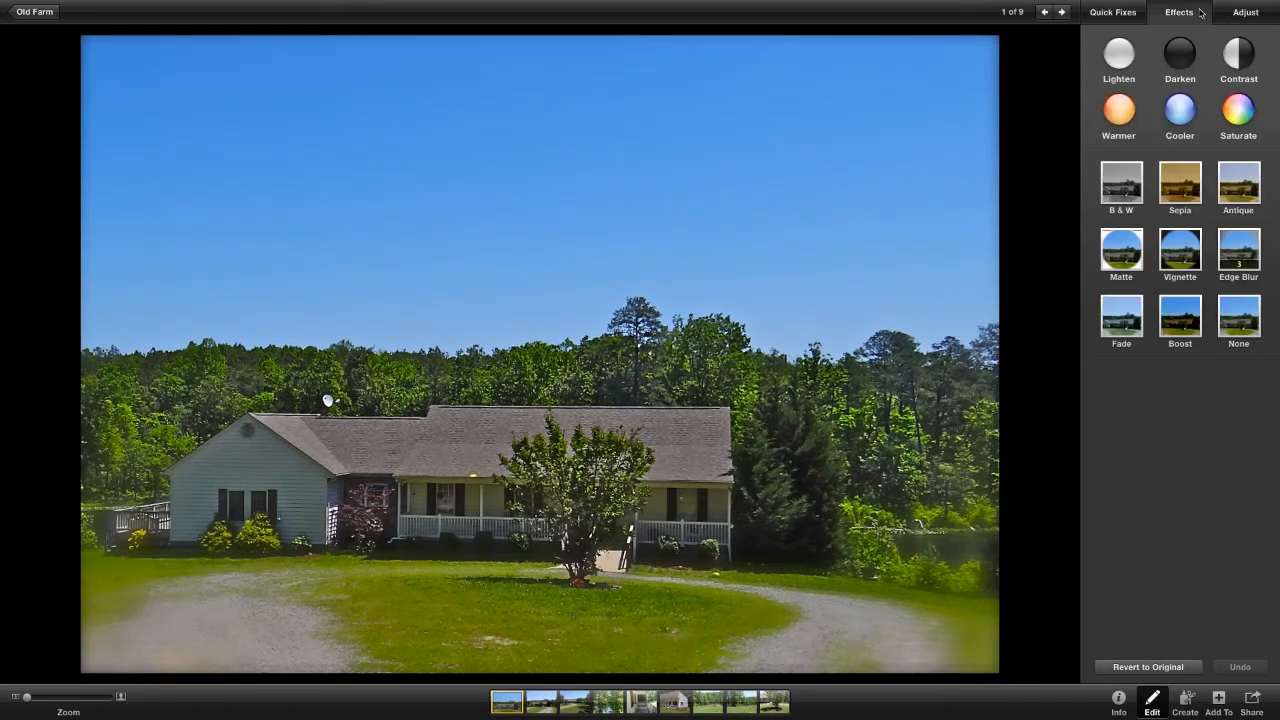
left_click(1232, 265)
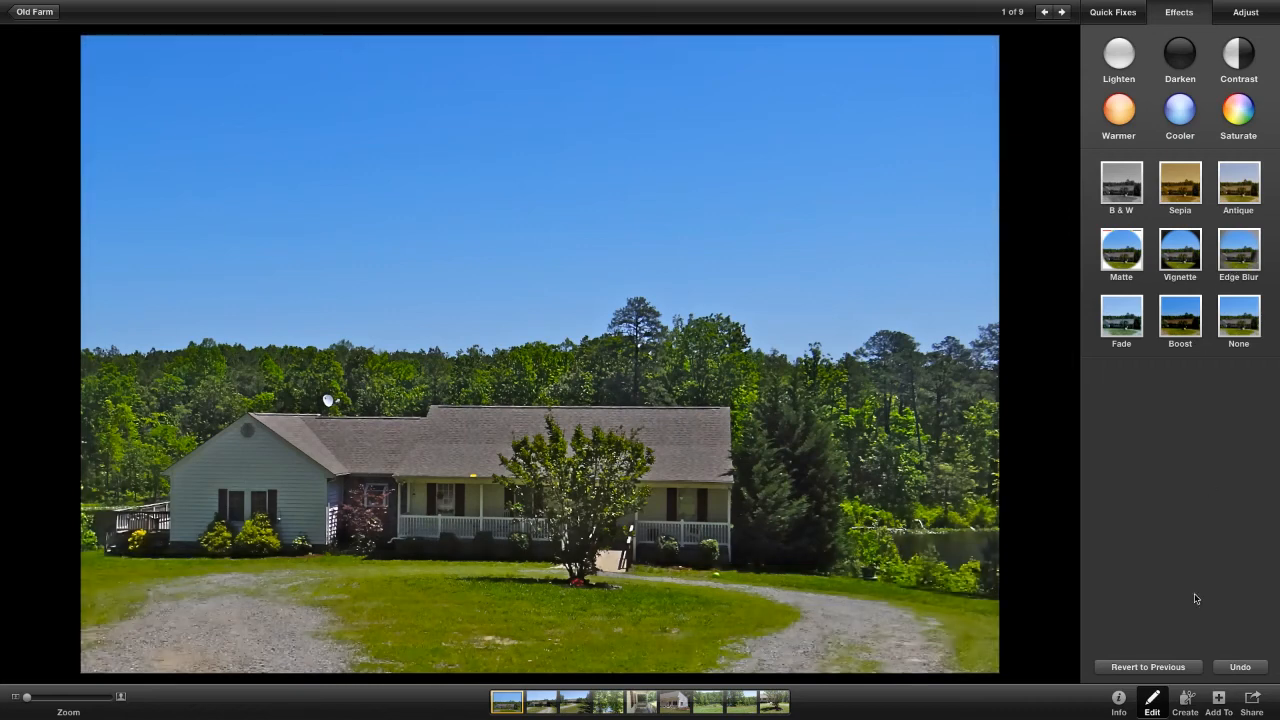
left_click(1248, 265)
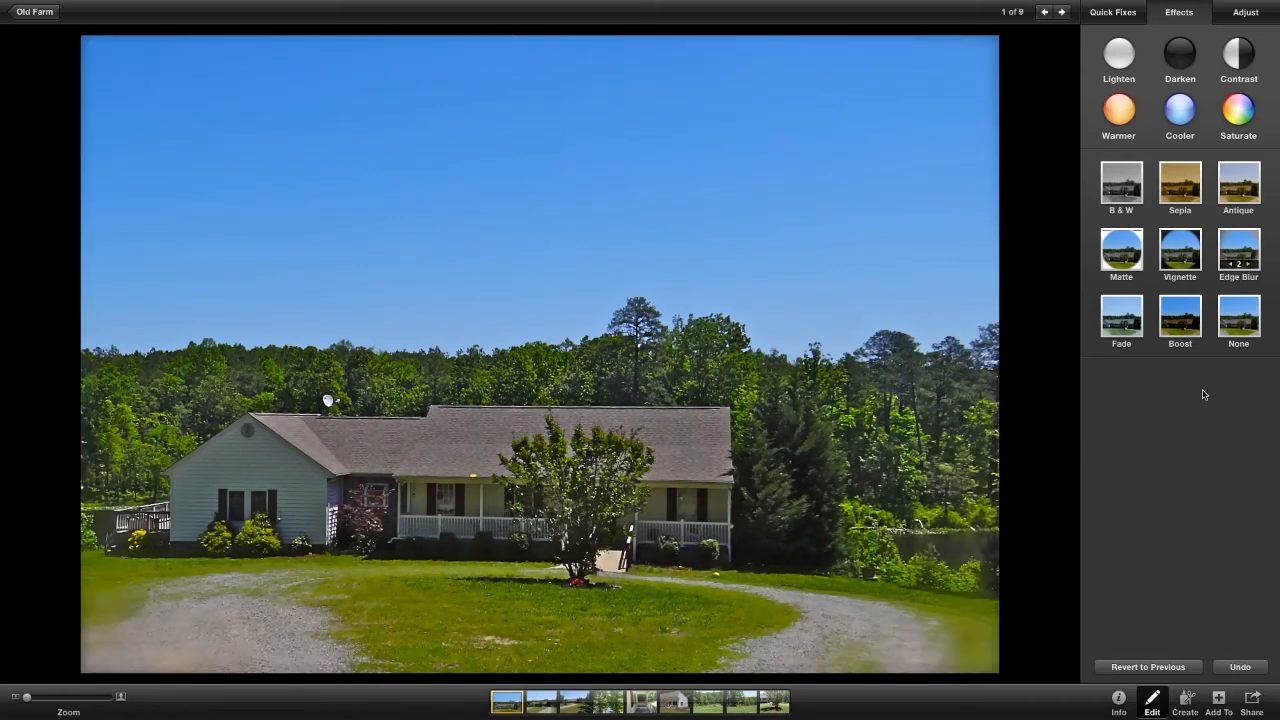
left_click(1230, 266)
key("Escape")
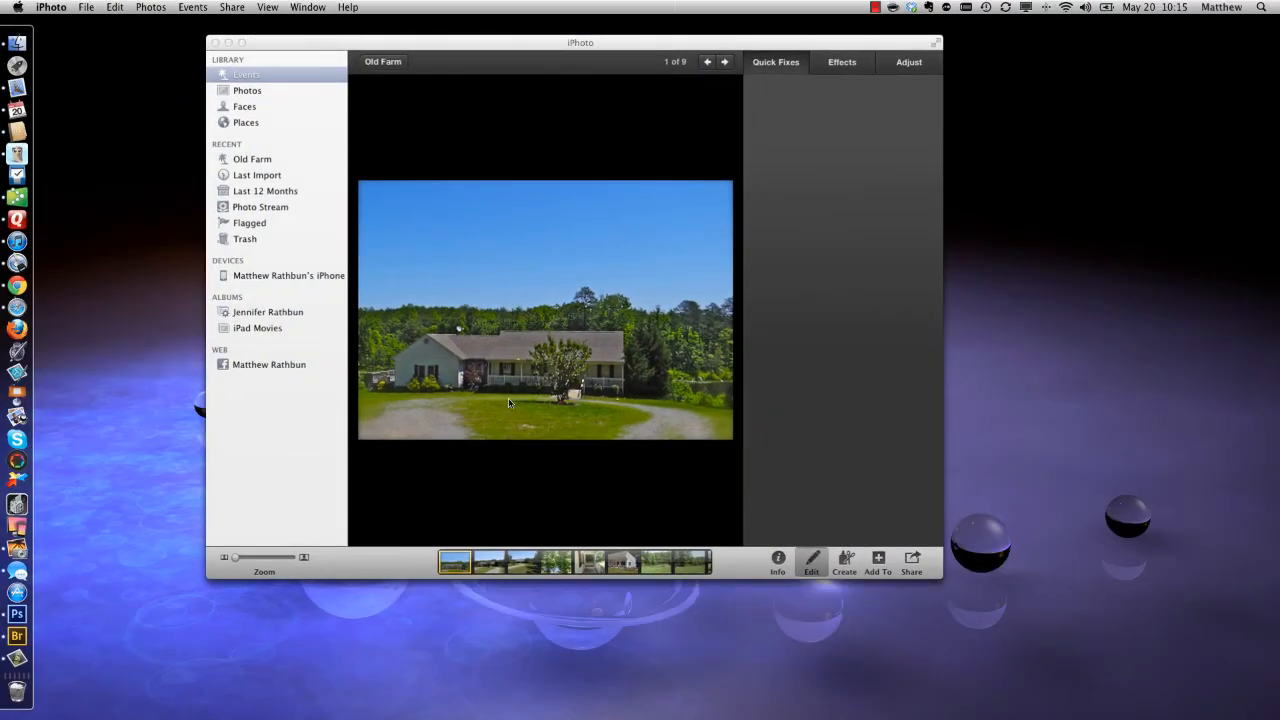